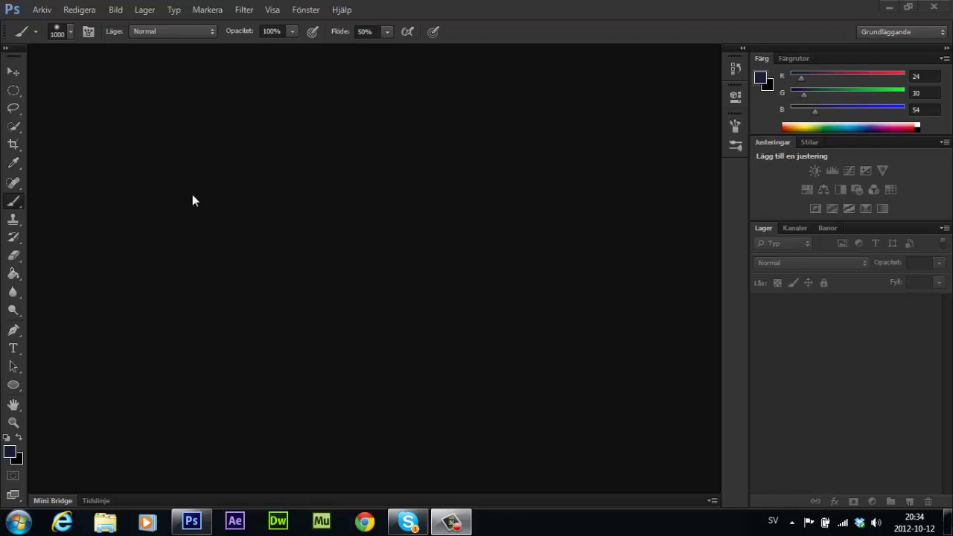
Create Namnlöst-1: a transparent 1366 × 768 px document at 300 ppi.
left_click(41, 12)
left_click(190, 121)
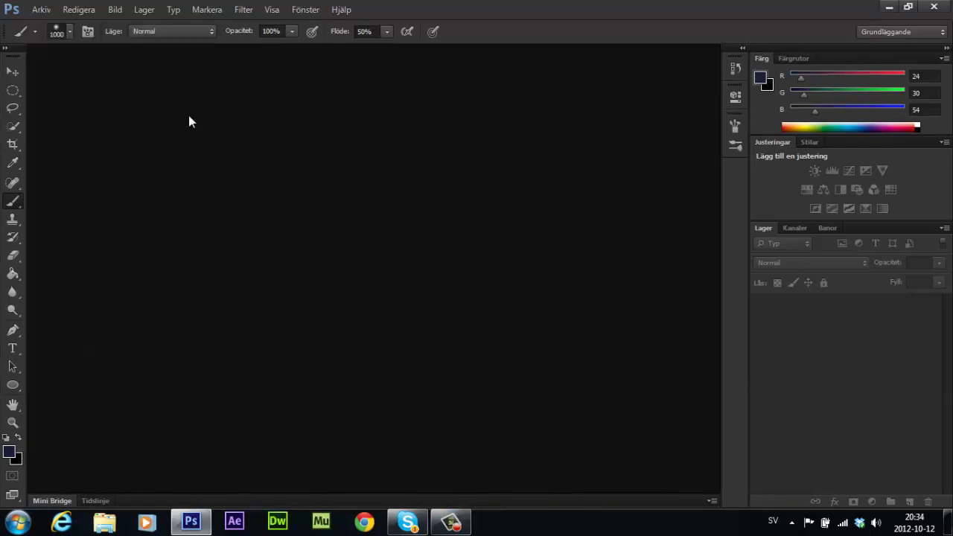
left_click(47, 17)
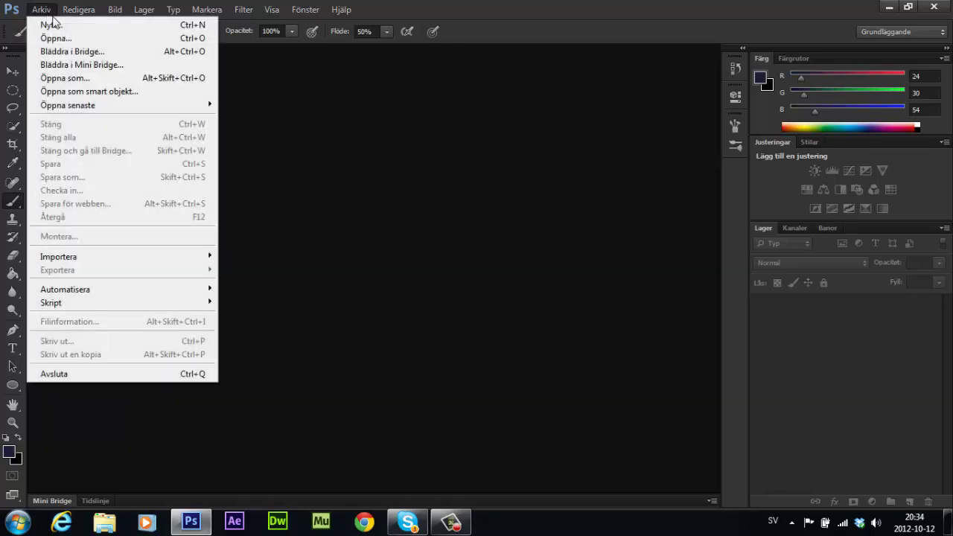
left_click(50, 25)
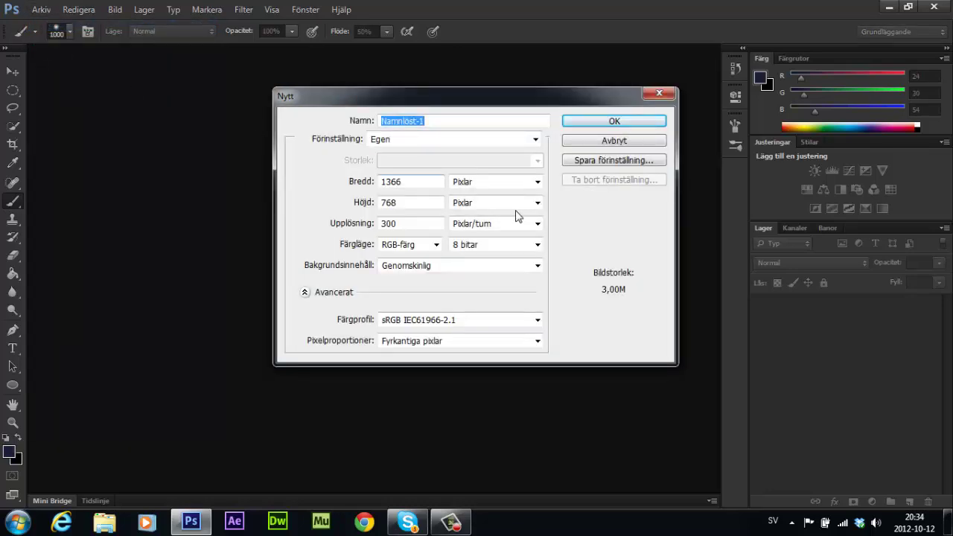
left_click(417, 183)
double_click(417, 183)
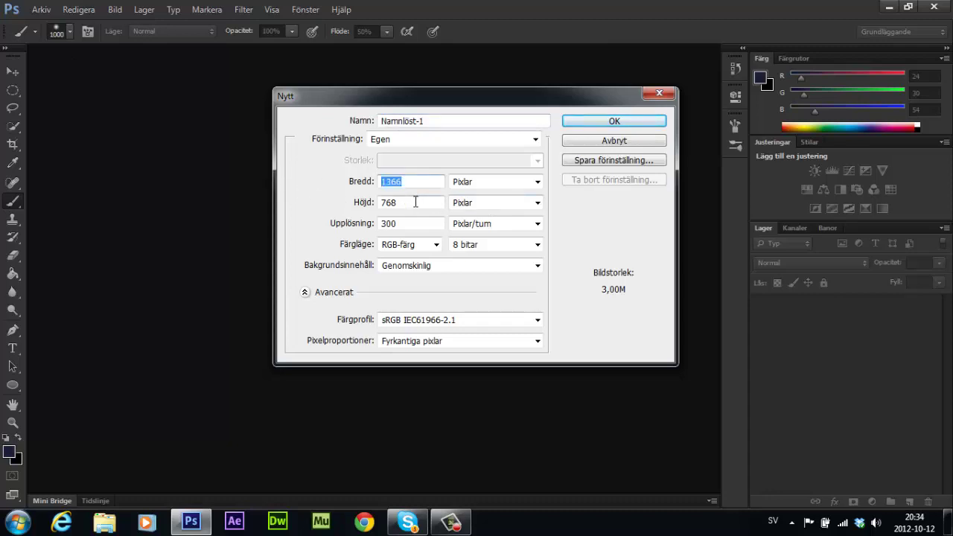
key("Tab")
left_click_drag(411, 181, 341, 180)
left_click_drag(406, 204, 379, 196)
key("shift+Tab")
key("shift+Tab")
left_click(615, 121)
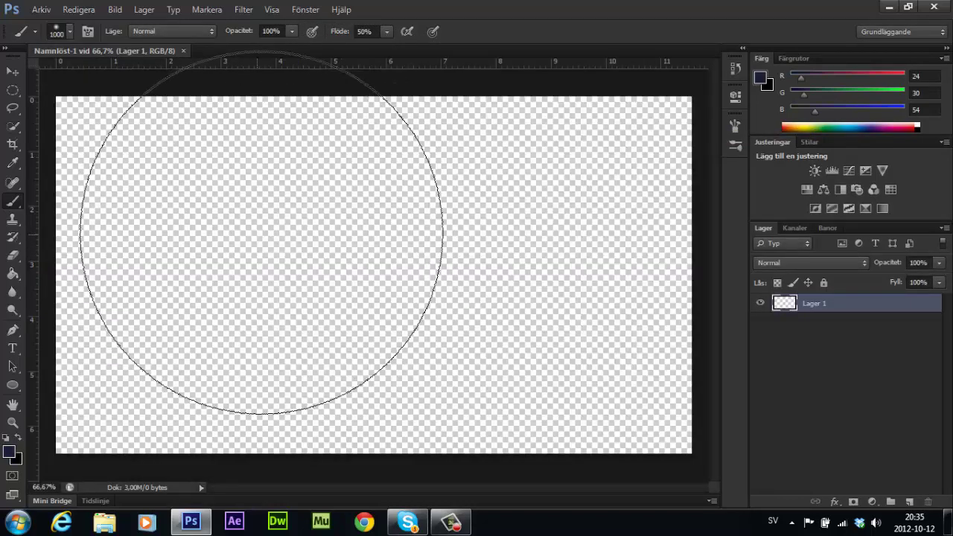
Fill Lager 1 with solid black (#000000) using the Paint Bucket.
left_click(13, 71)
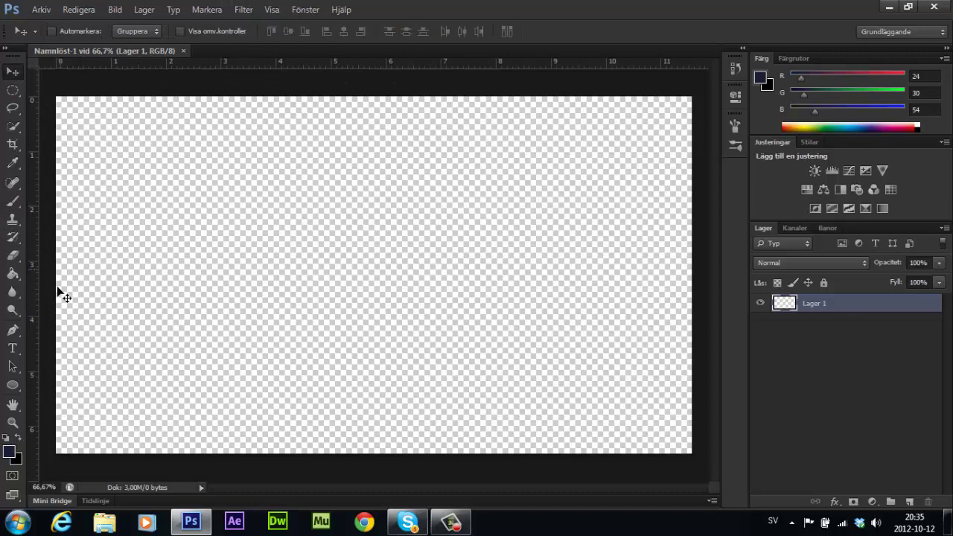
left_click(16, 276)
left_click(11, 454)
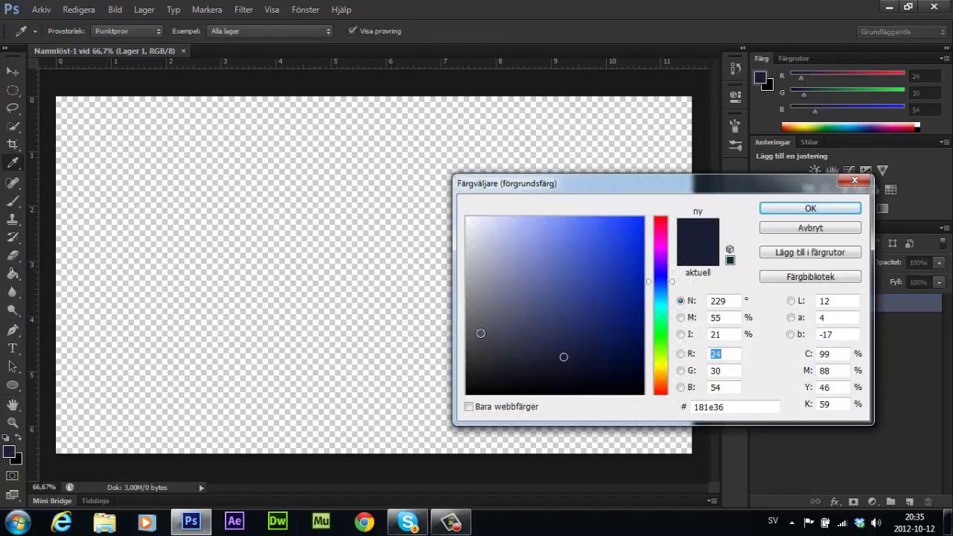
left_click_drag(480, 332, 466, 394)
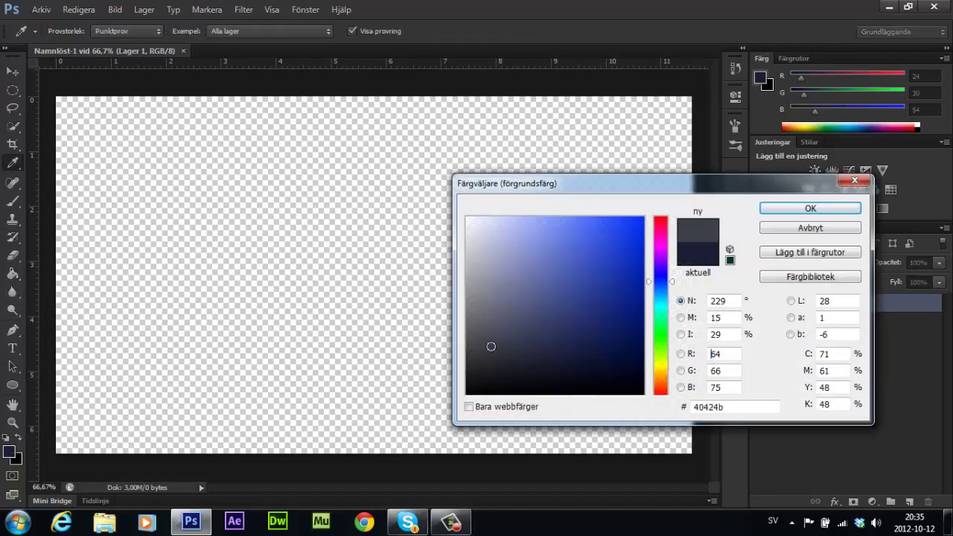
left_click(773, 209)
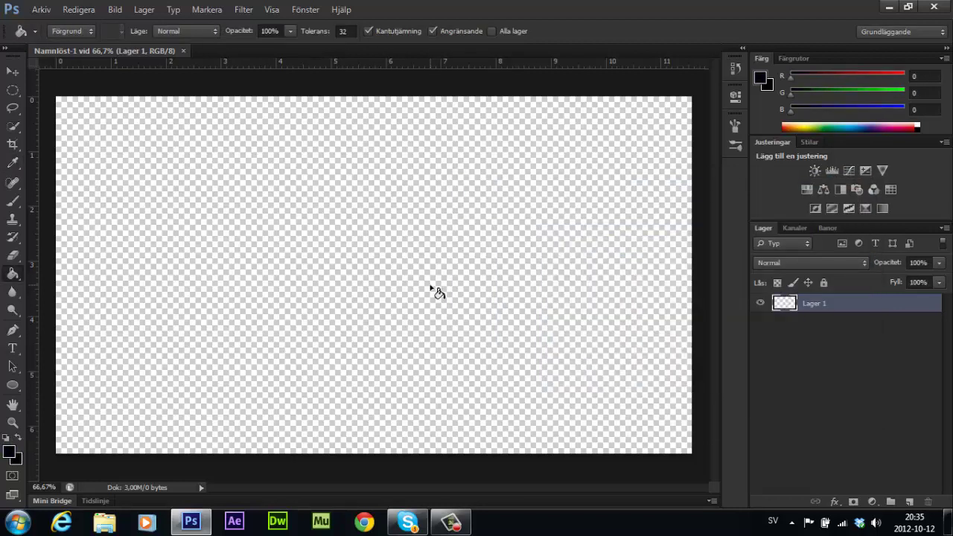
left_click(436, 280)
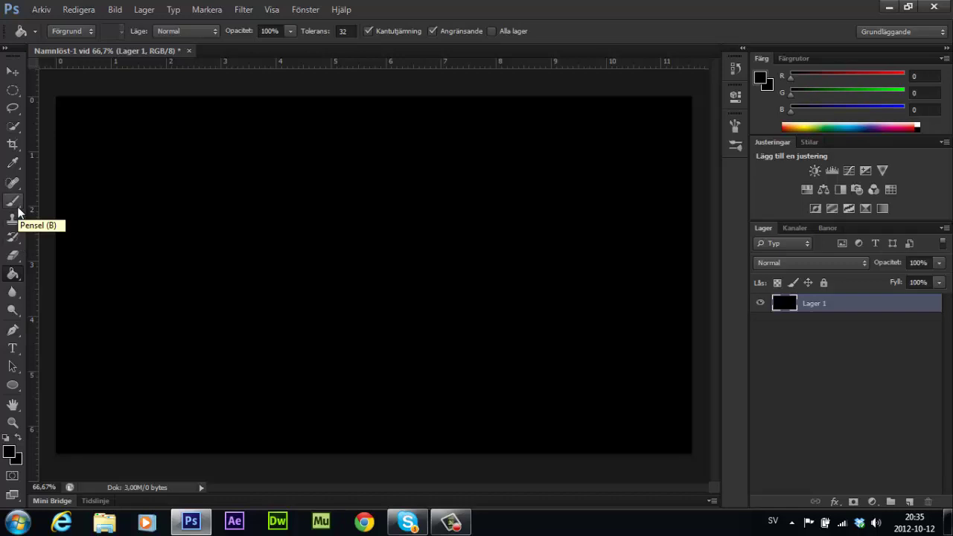
left_click(16, 209)
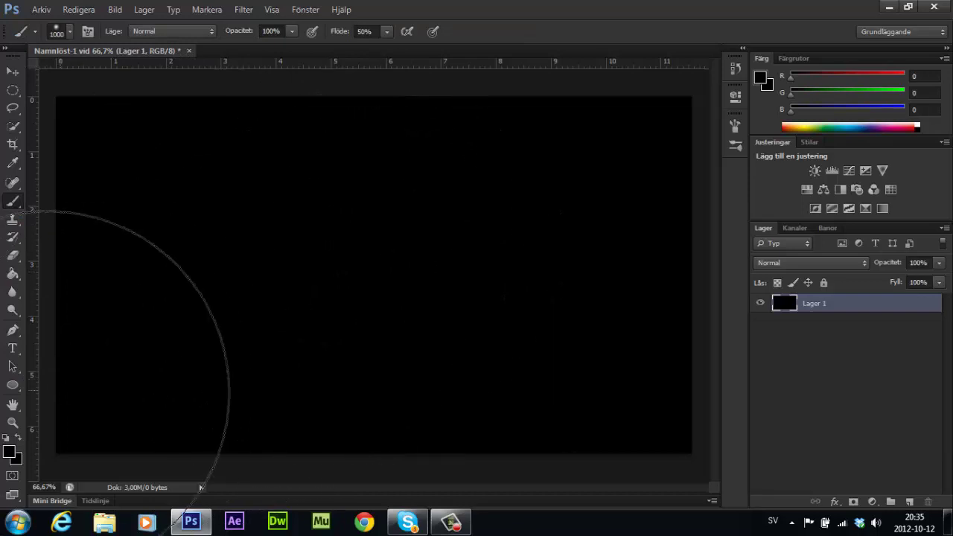
Set the foreground colour to dark navy #17162d.
left_click(9, 452)
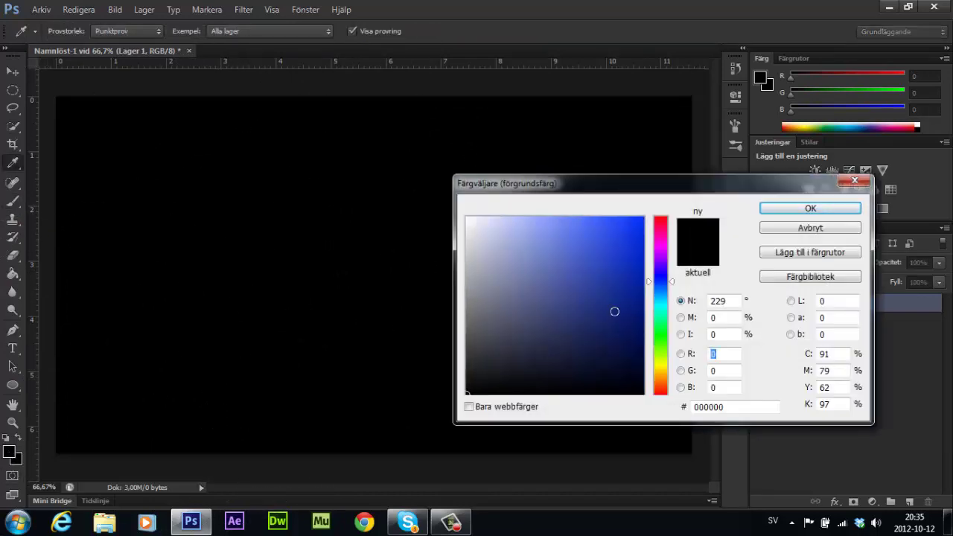
left_click_drag(652, 327, 663, 274)
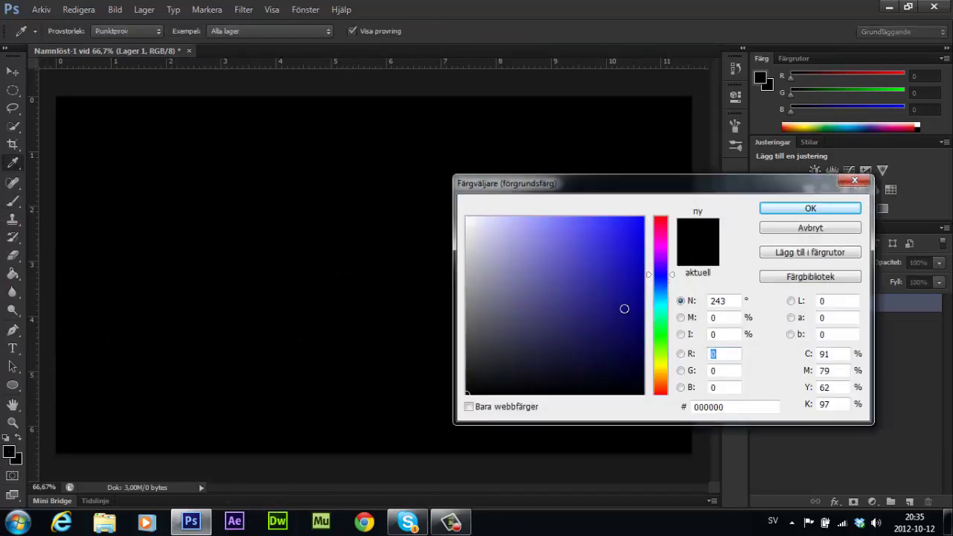
left_click(527, 377)
left_click_drag(527, 377, 556, 363)
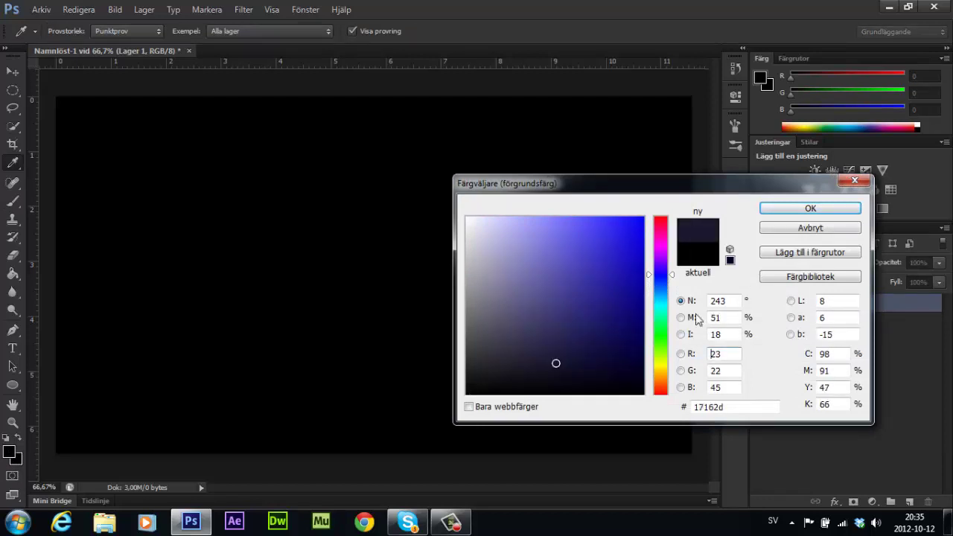
left_click(802, 217)
key("b")
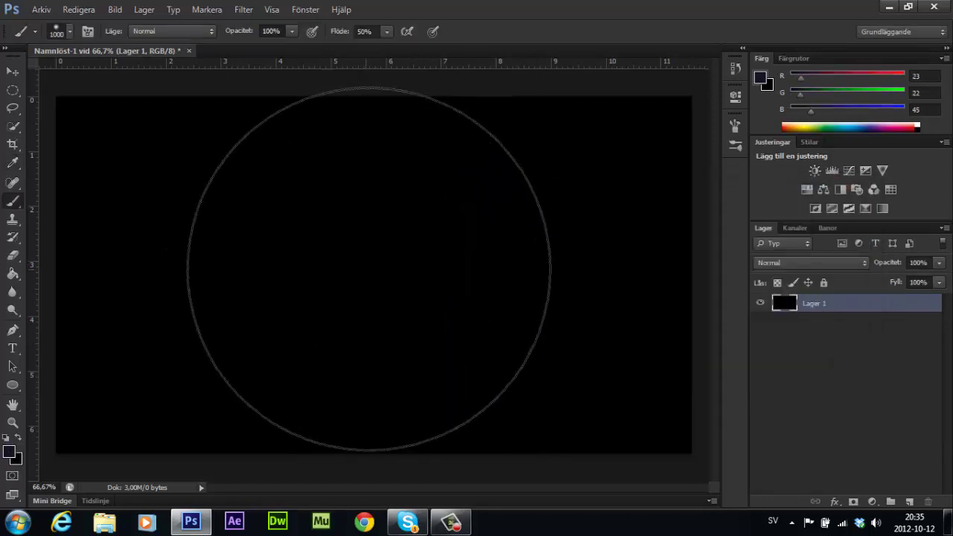
Brush a soft navy glow onto the canvas centre, retrying until it sits right.
left_click(402, 250)
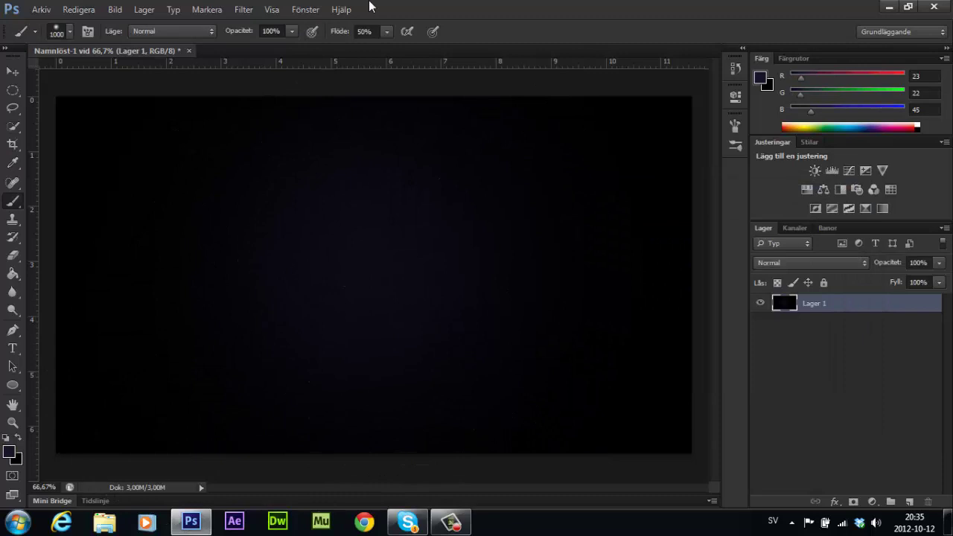
key("ctrl+z")
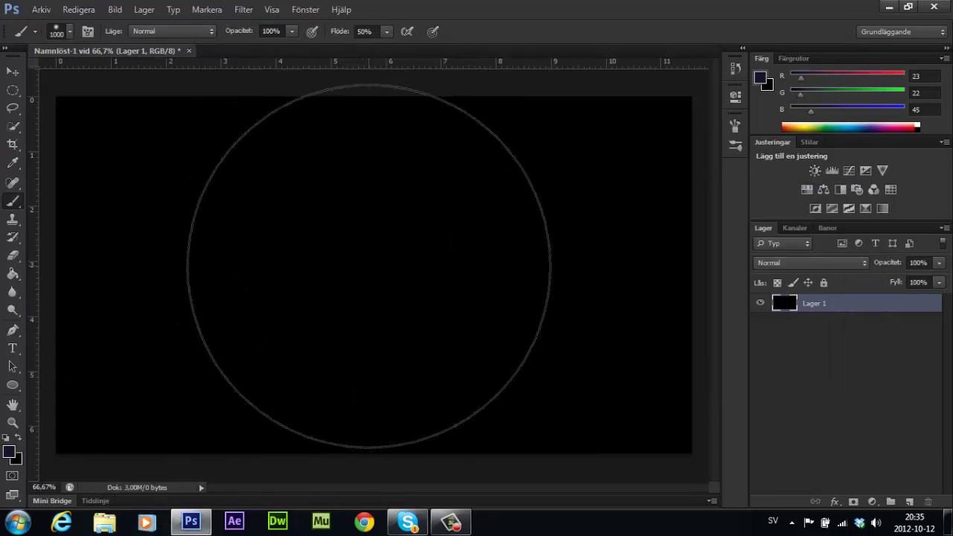
left_click(369, 266)
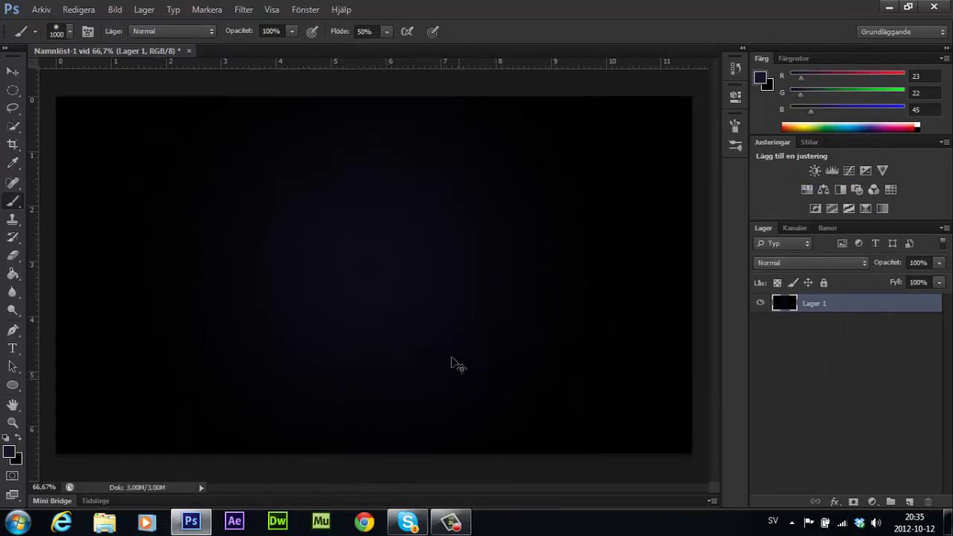
key("ctrl+z")
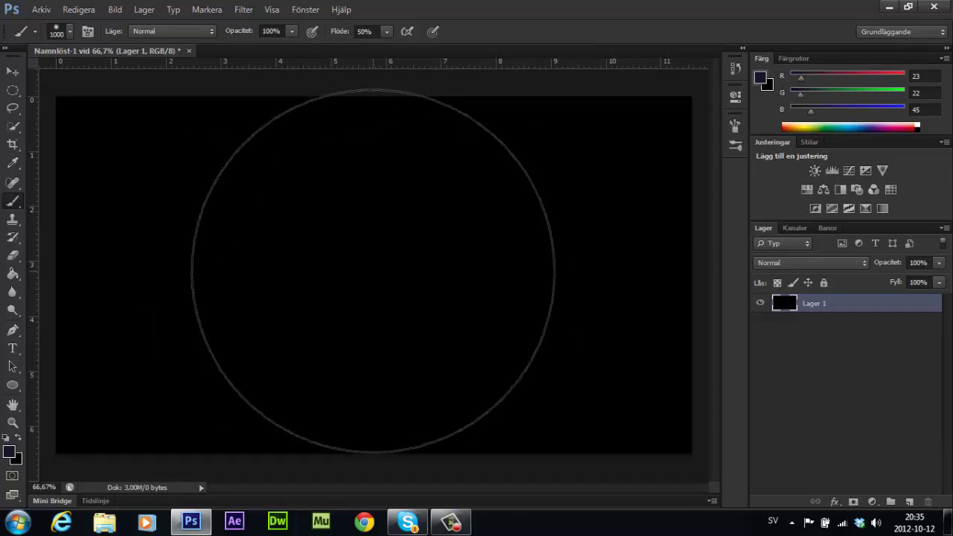
left_click(371, 274)
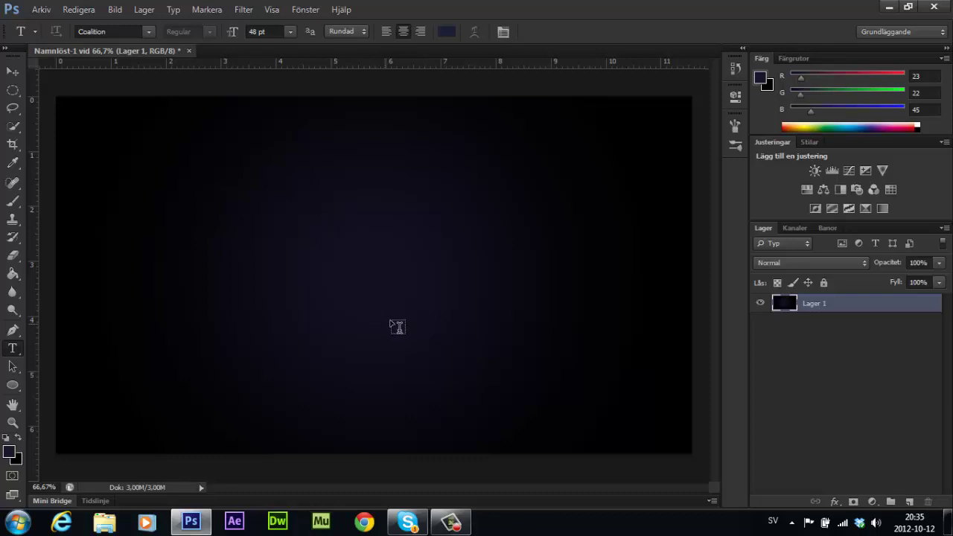
Type 'INSTRATUT' as a new text layer at the canvas centre, sized 14 pt.
left_click(394, 305)
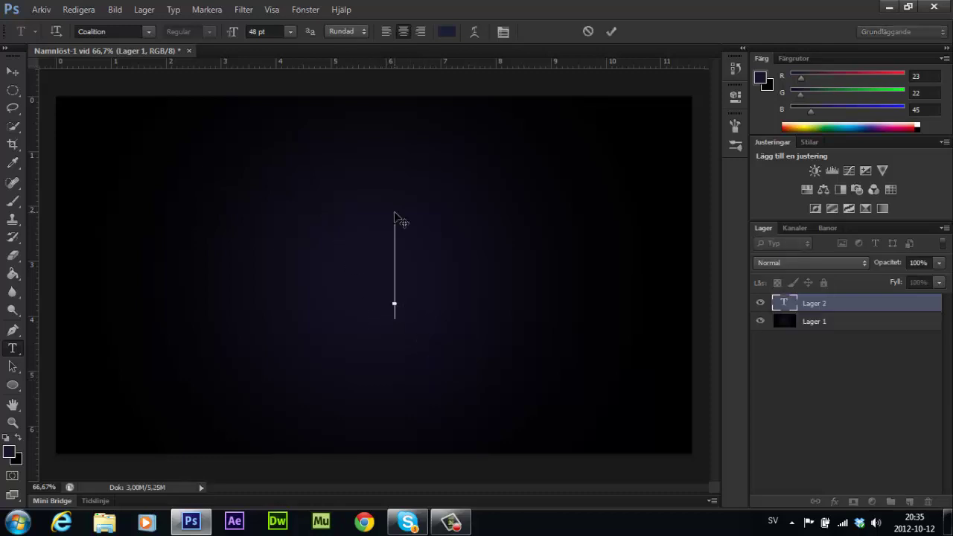
type("IN")
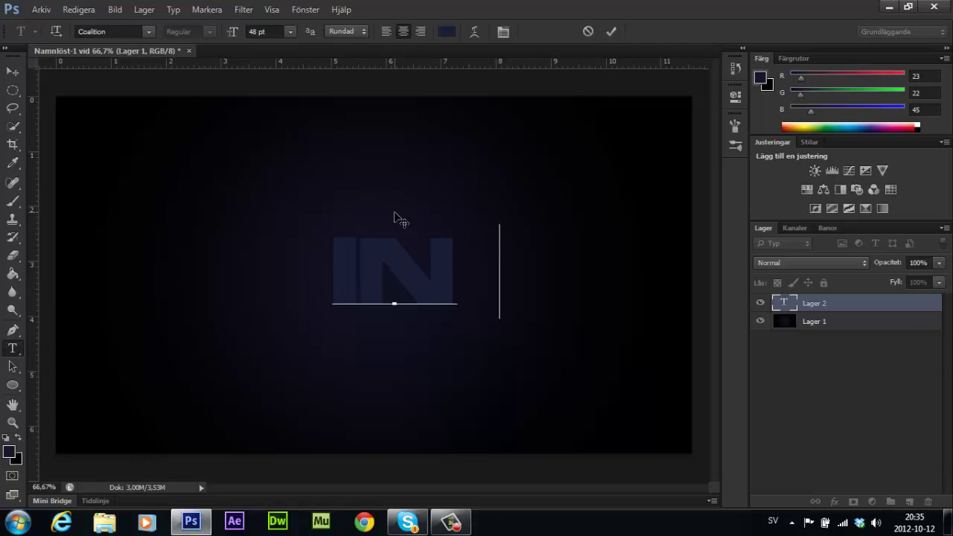
type("STRA")
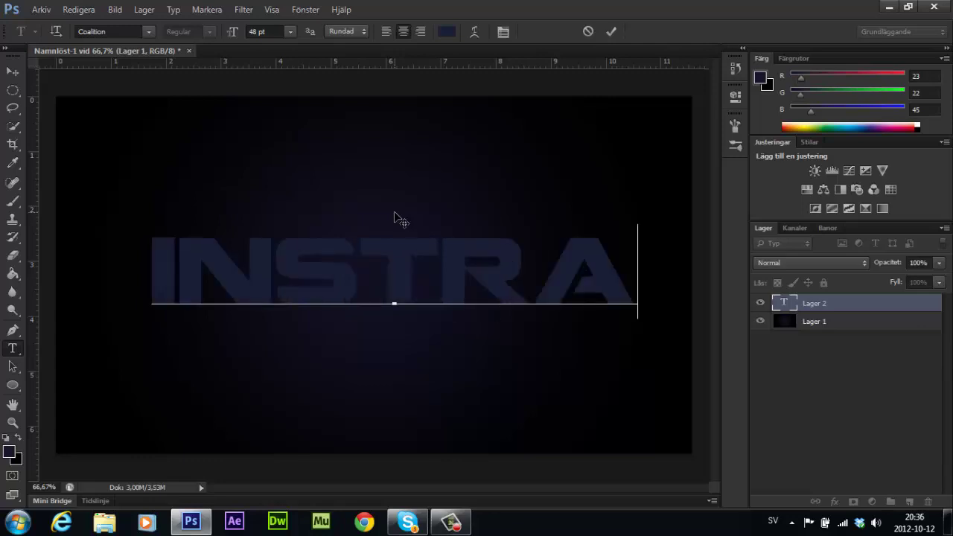
type("TUT")
key("ctrl+a")
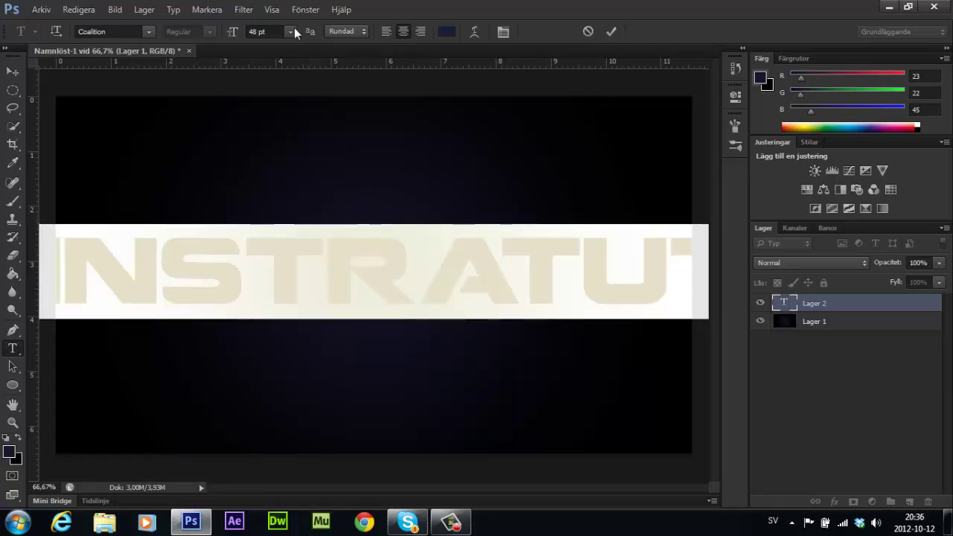
left_click(293, 30)
left_click(297, 131)
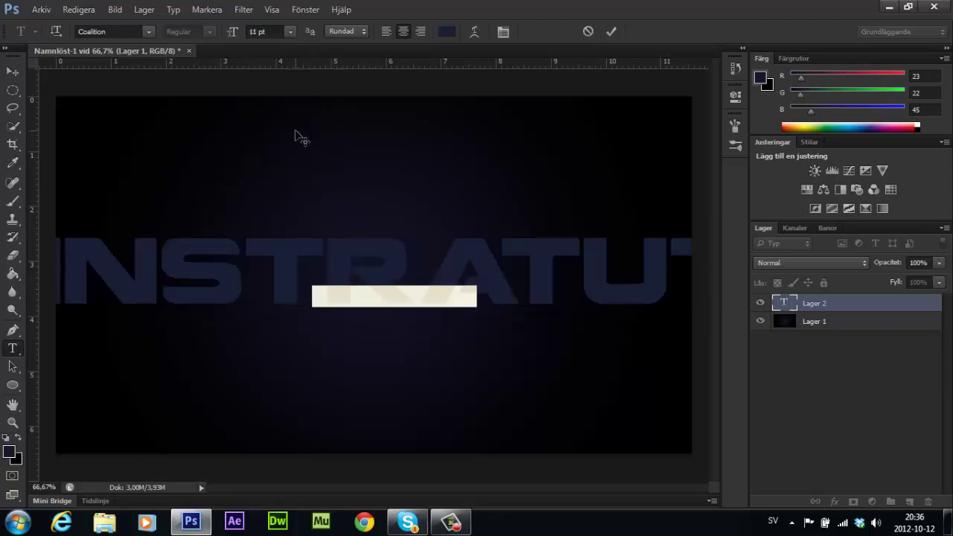
key("Right")
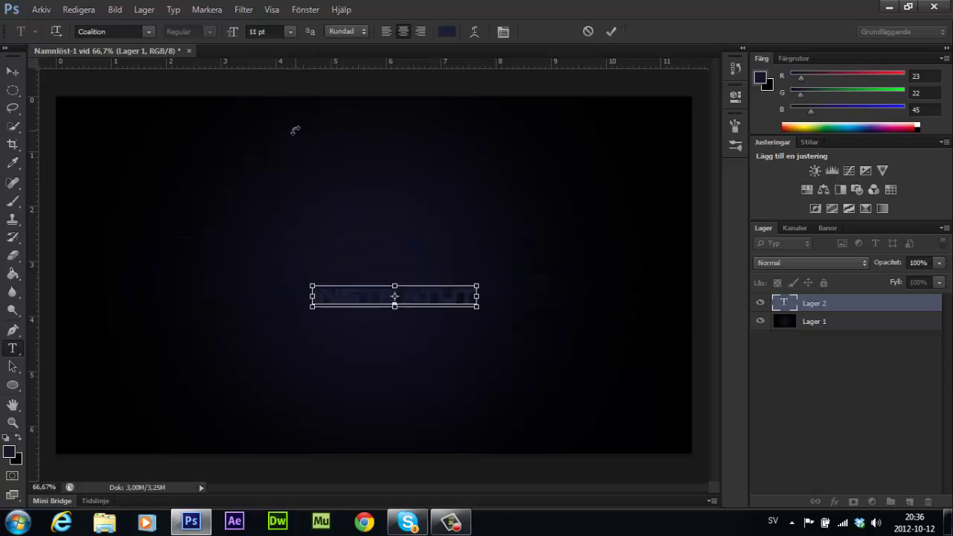
key("ctrl+a")
left_click(289, 32)
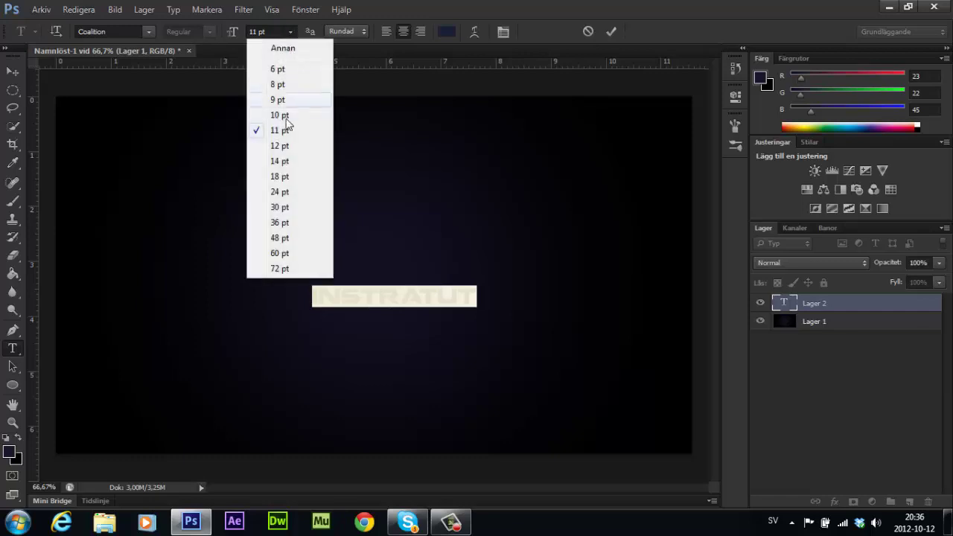
left_click(287, 158)
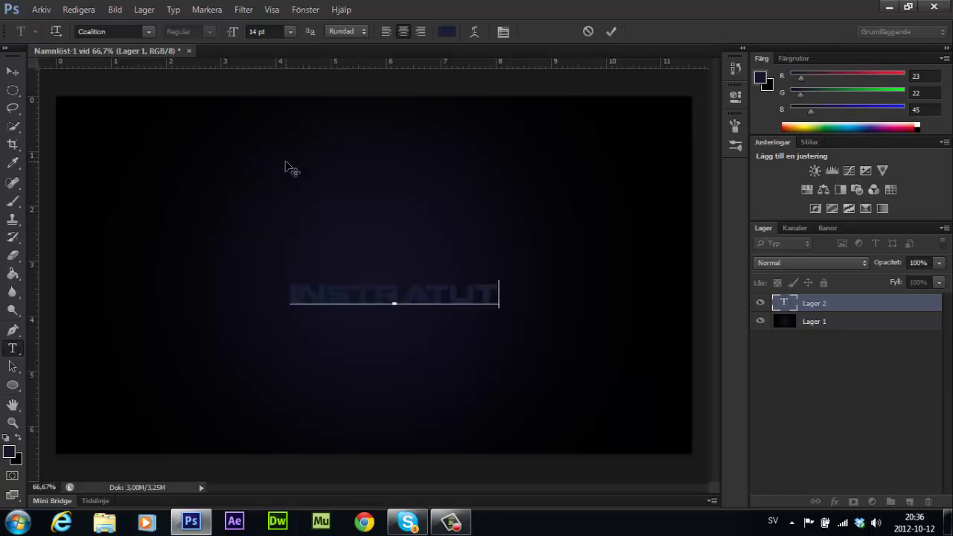
key("ctrl+a")
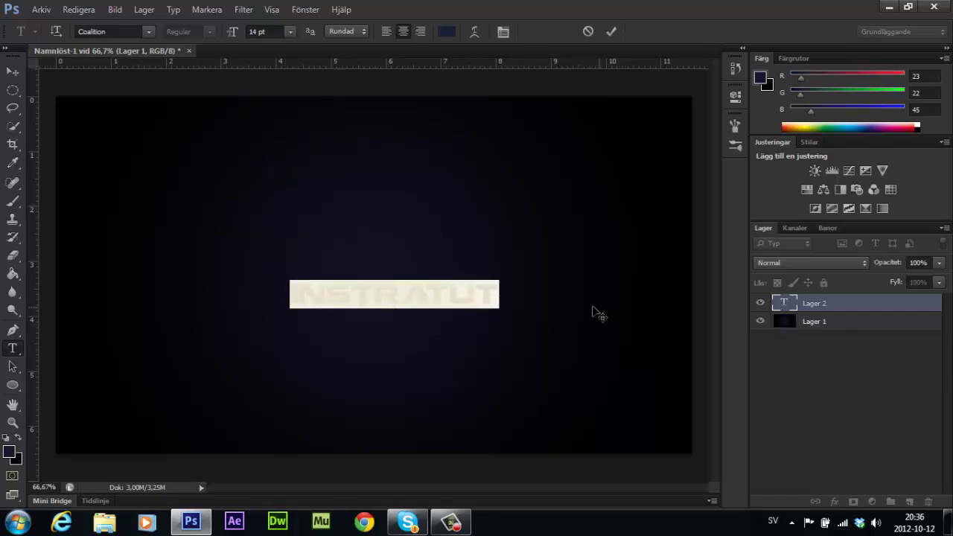
Switch the title font to Agency FB and enlarge it to 30 pt.
left_click(152, 32)
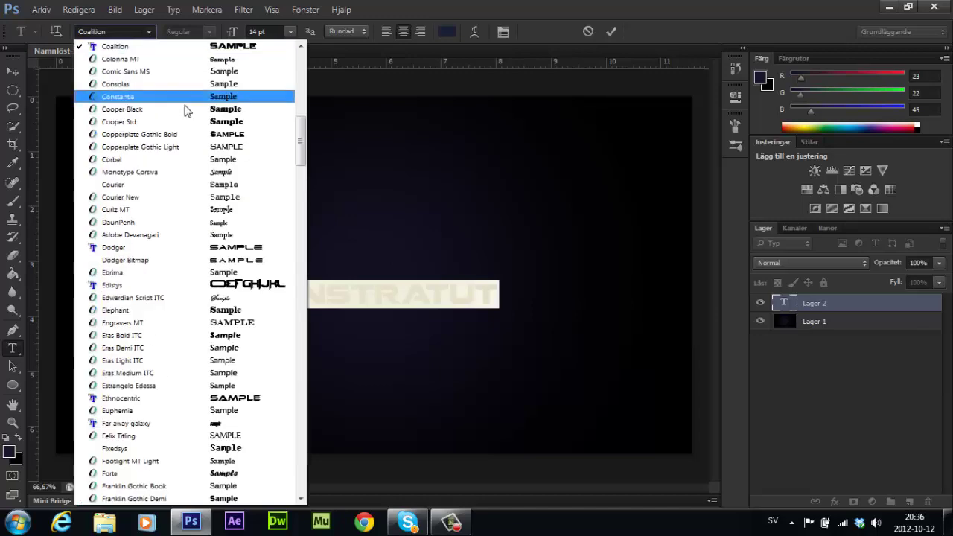
scroll(232, 200, "up", 3)
scroll(233, 201, "up", 8)
scroll(233, 201, "up", 5)
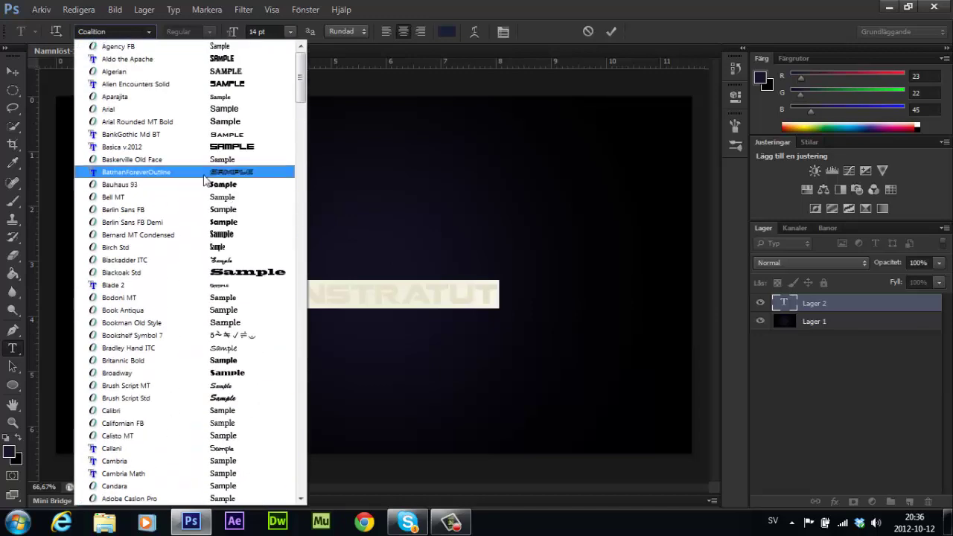
left_click(162, 43)
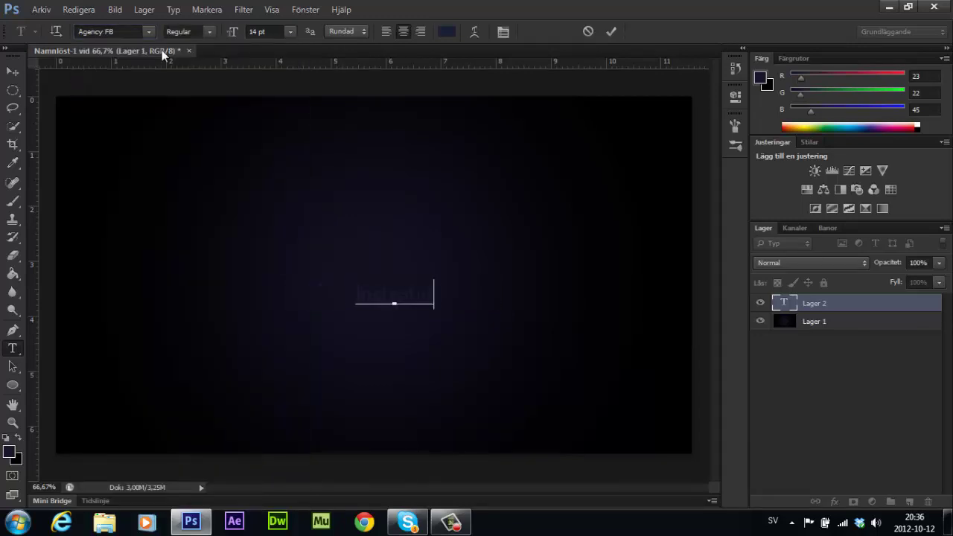
left_click(290, 31)
left_click(279, 207)
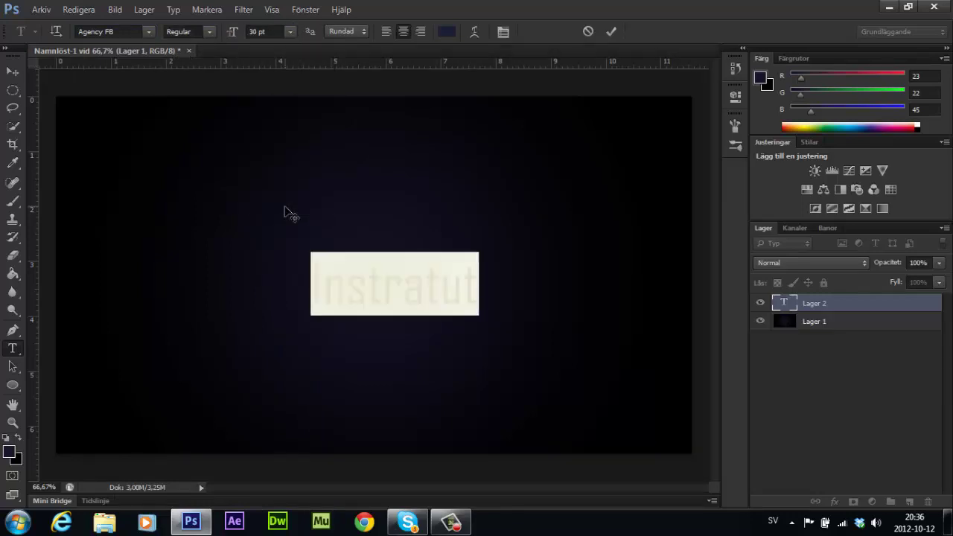
Move Instratut right of centre and try black as its colour.
left_click_drag(365, 253, 560, 283)
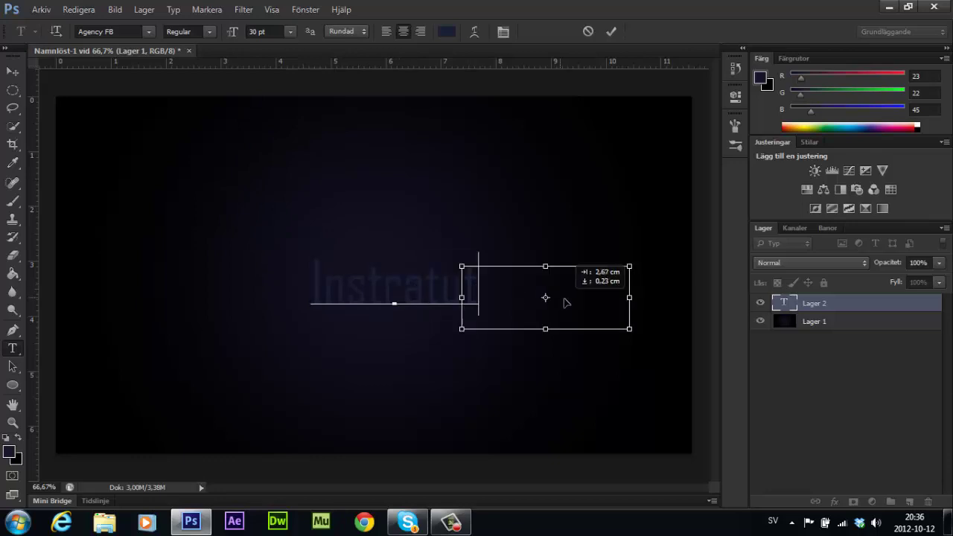
left_click(447, 32)
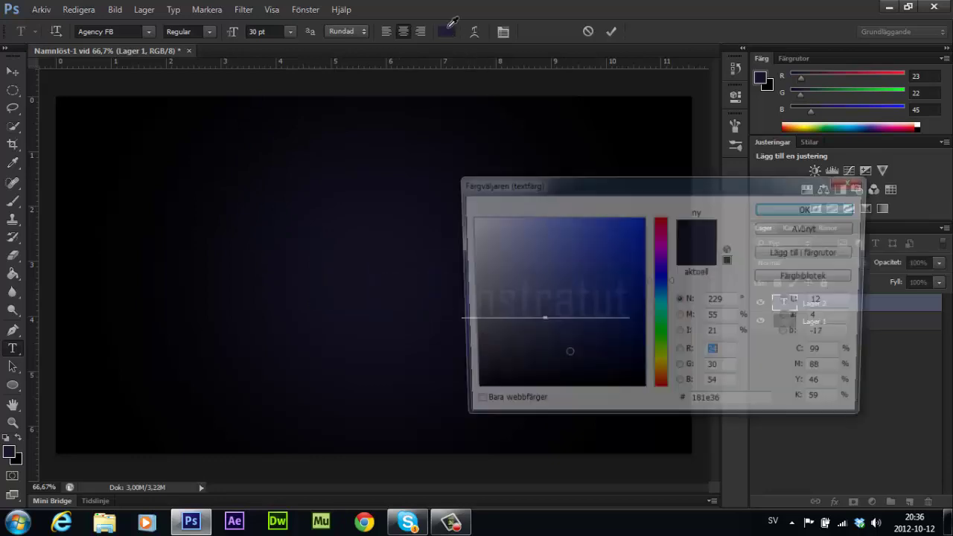
left_click(467, 394)
left_click(770, 209)
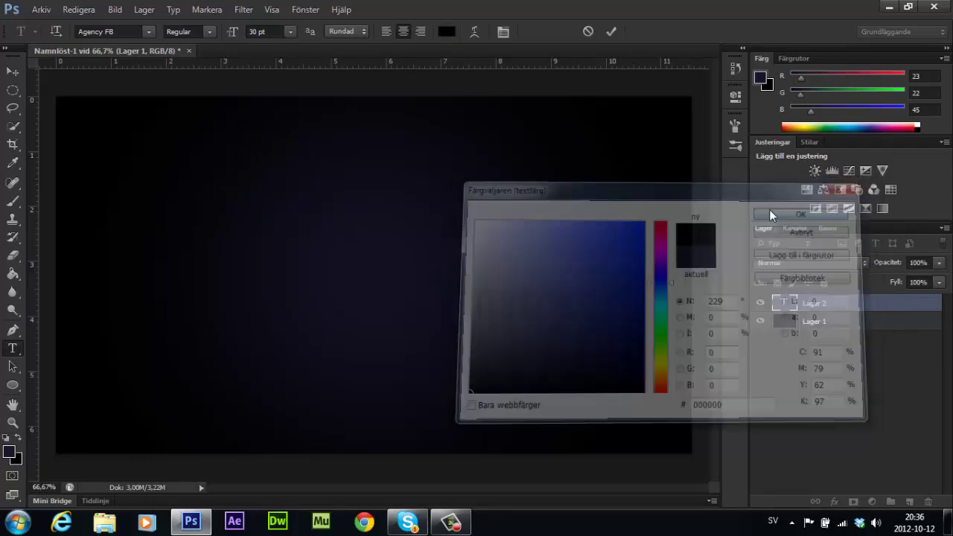
Recolour Instratut grey #727272, commit it, and begin a new text at the left.
key("ctrl+a")
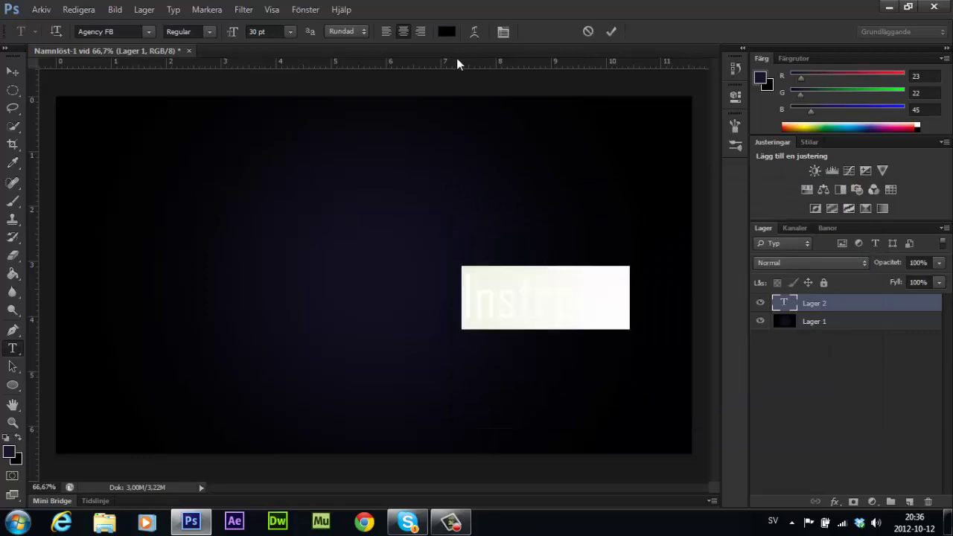
left_click(447, 31)
left_click_drag(489, 315, 444, 327)
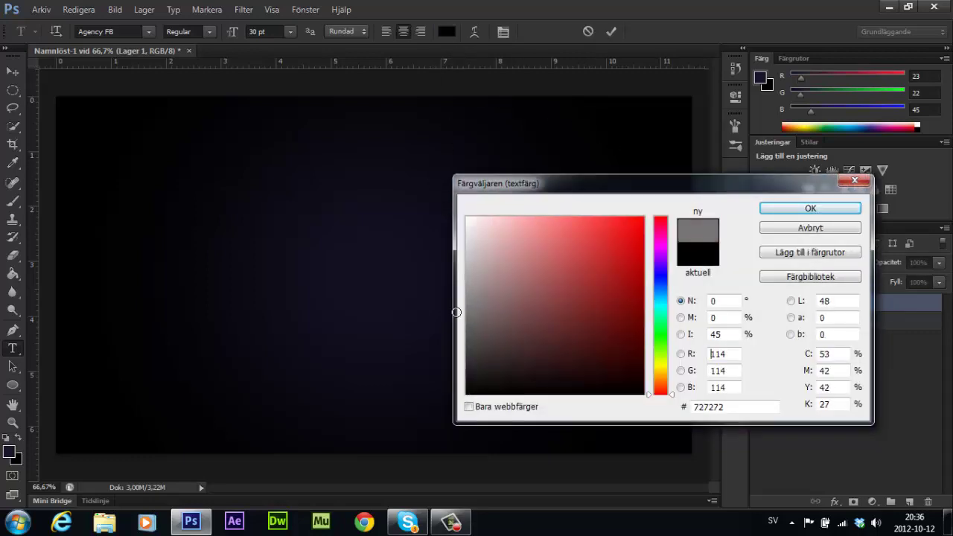
left_click(789, 209)
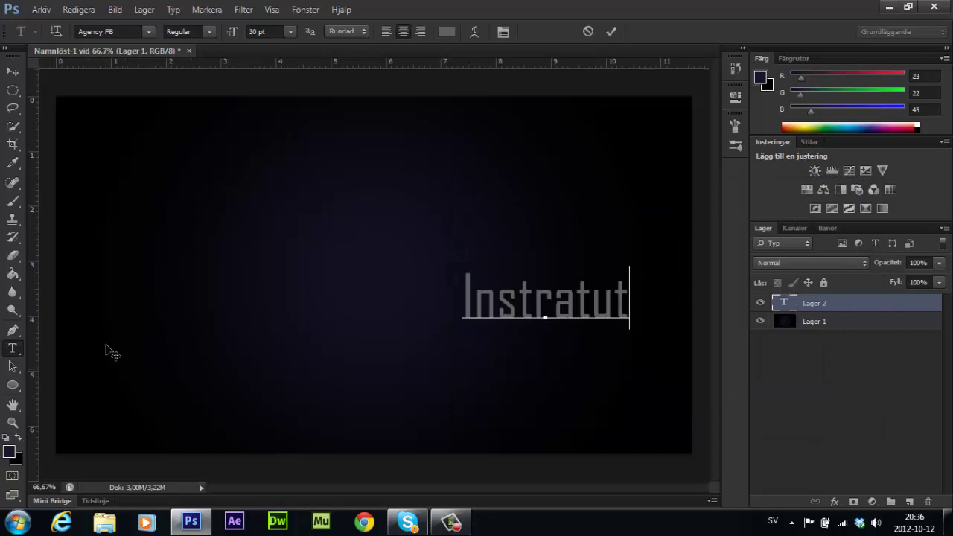
left_click(611, 31)
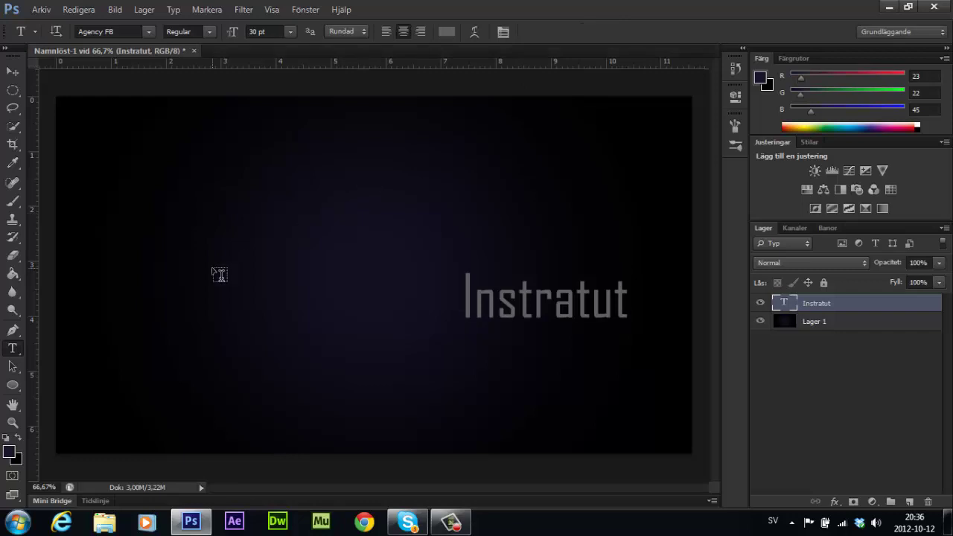
left_click(155, 309)
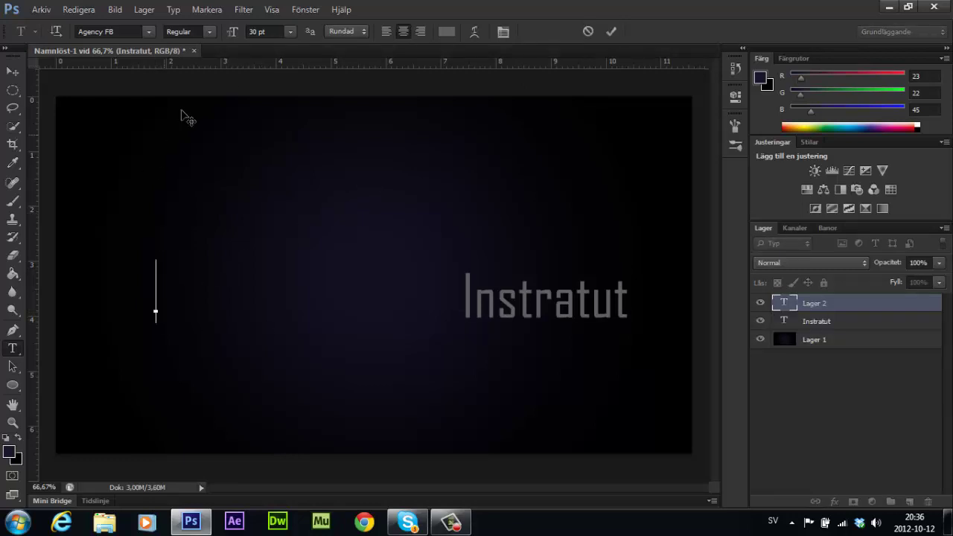
Set the text size to 150 pt and type a capital 'O'.
left_click(254, 31)
key("Delete")
type("15")
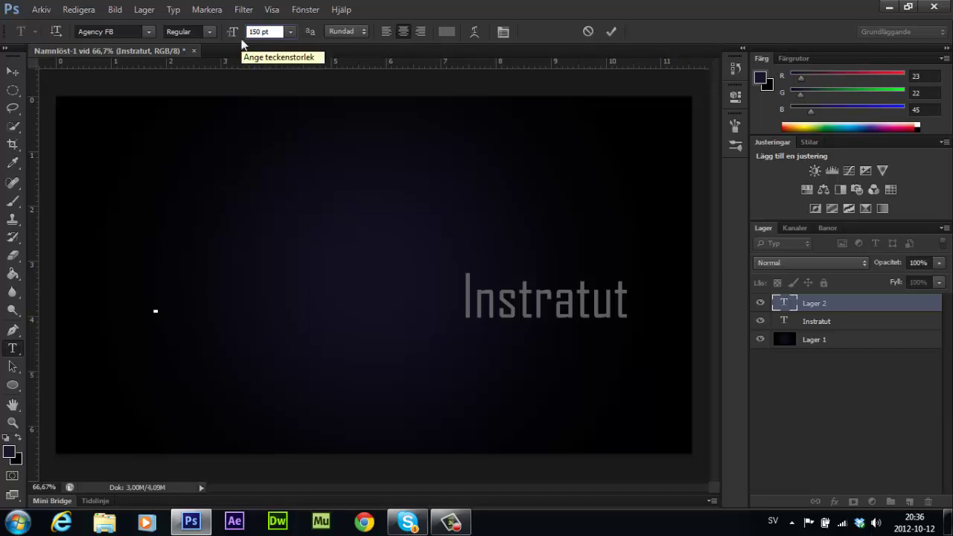
key("Return")
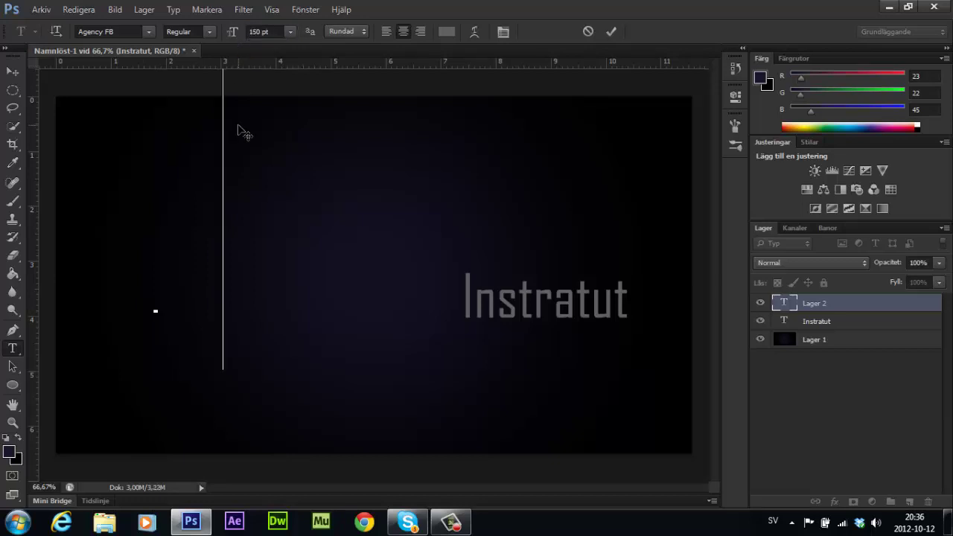
type("O")
Set the O in the Elephant font.
key("ctrl+a")
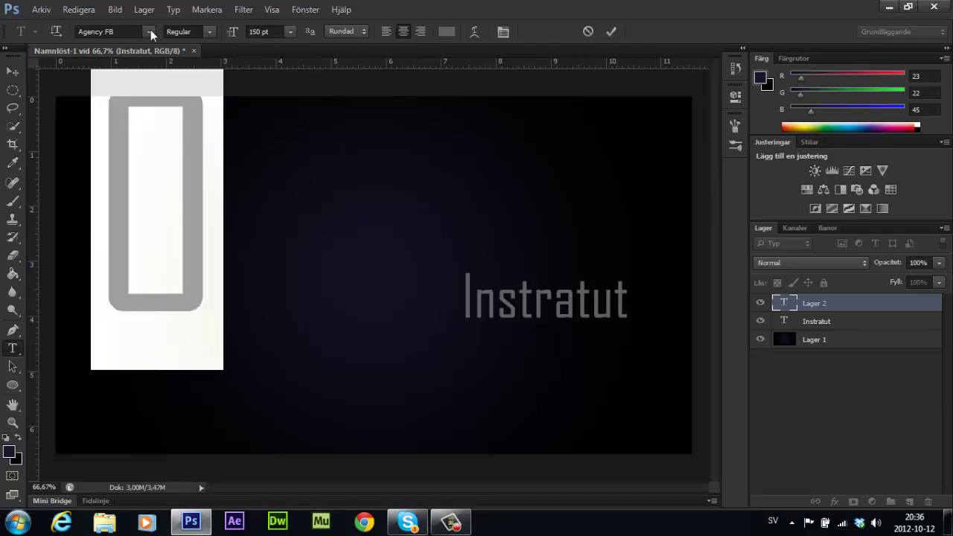
left_click(149, 32)
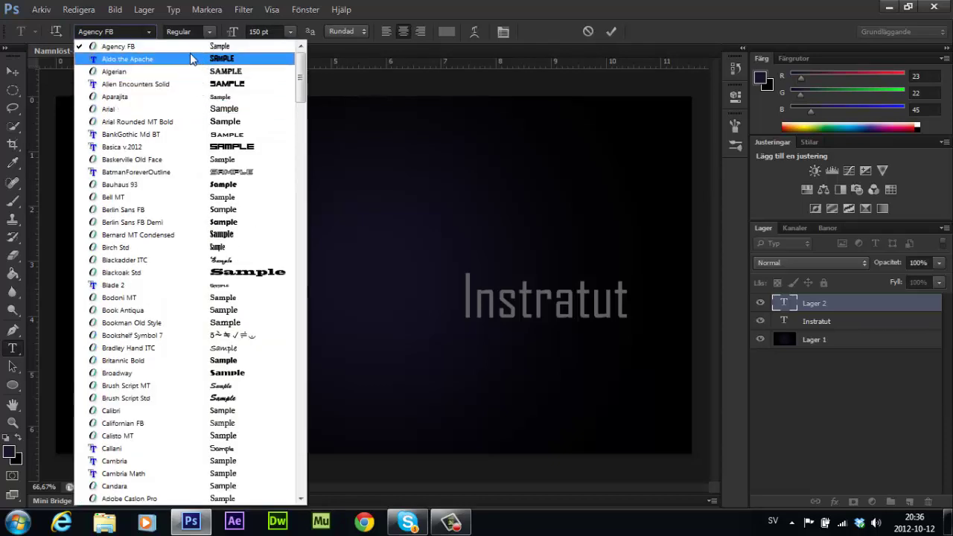
scroll(187, 163, "down", 1)
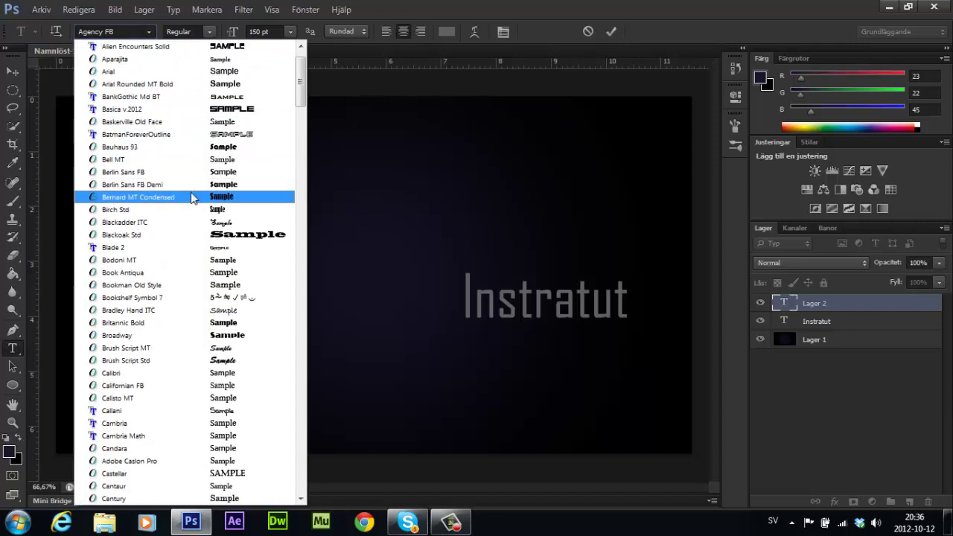
scroll(191, 198, "down", 6)
scroll(190, 223, "down", 2)
scroll(189, 269, "down", 1)
scroll(187, 313, "down", 3)
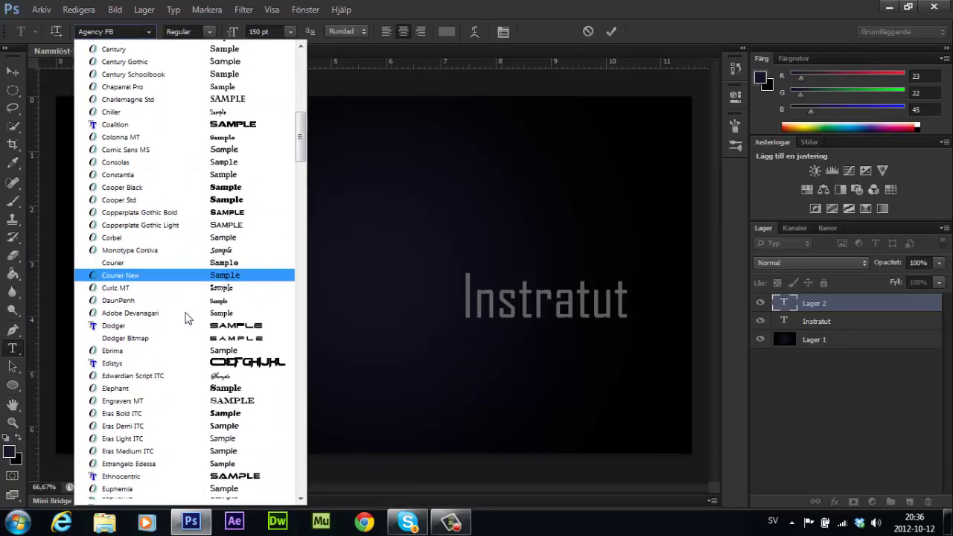
scroll(191, 357, "down", 1)
left_click(186, 348)
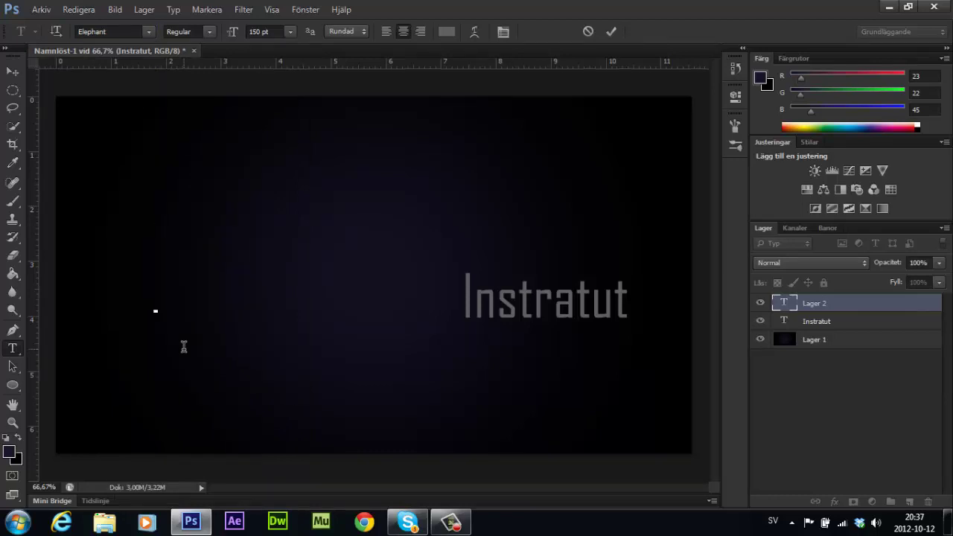
type("O")
Change the O's font to Lucida Fax instead.
key("ctrl+a")
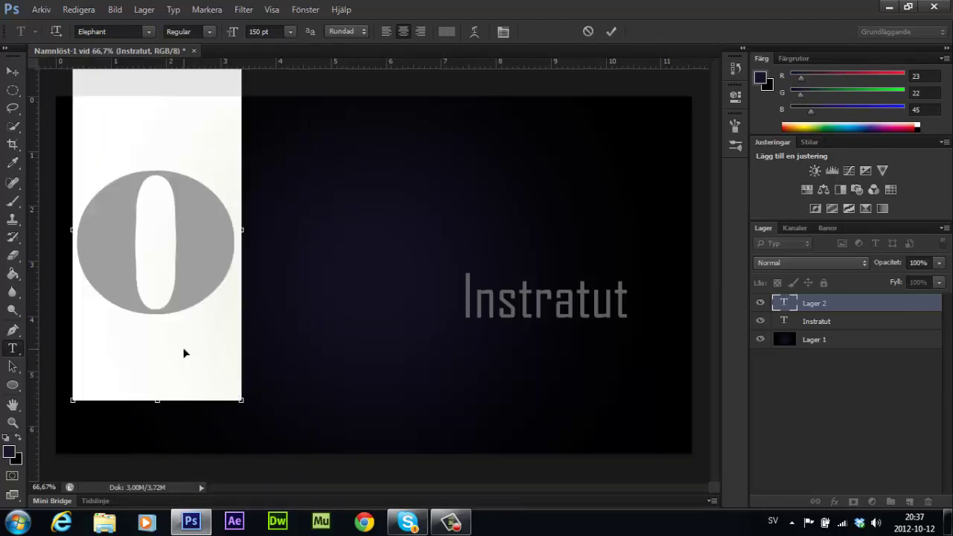
left_click(149, 31)
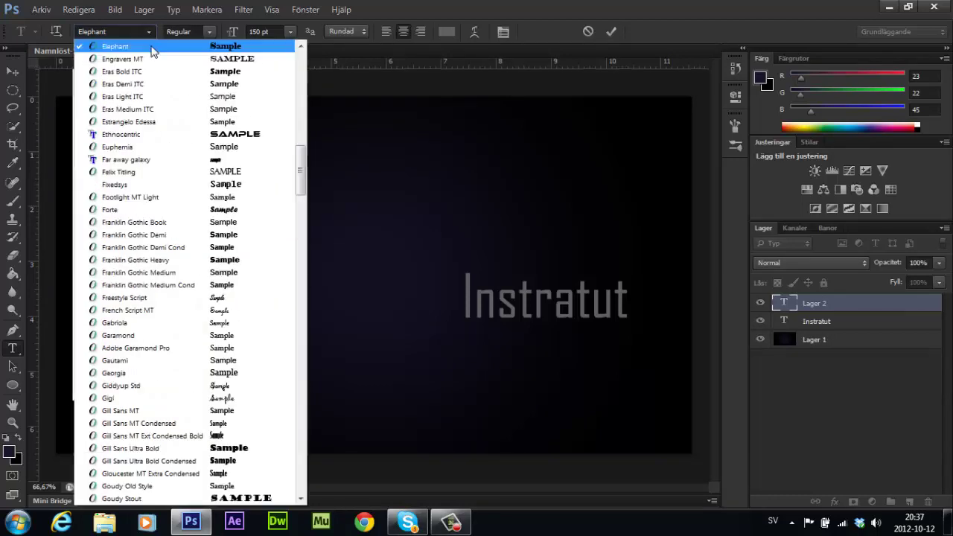
scroll(191, 224, "down", 1)
scroll(201, 259, "down", 5)
scroll(202, 268, "down", 2)
scroll(205, 291, "down", 3)
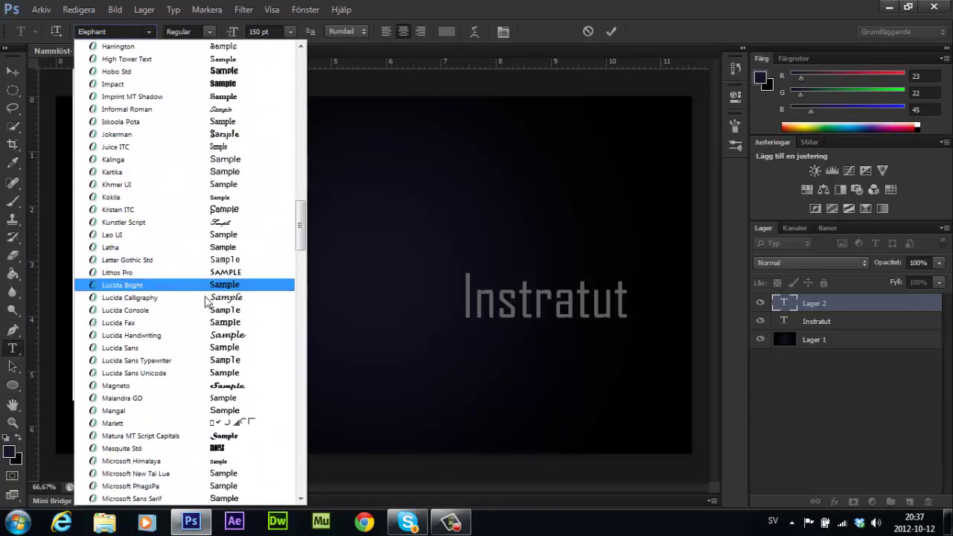
left_click(216, 331)
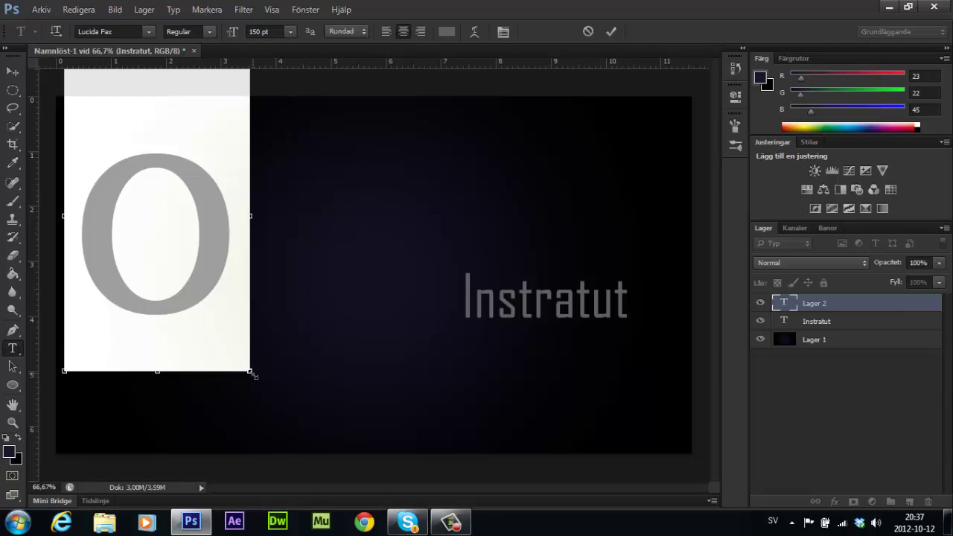
Enlarge the O to about 178 pt and position it at the canvas's left side.
left_click_drag(251, 371, 392, 430)
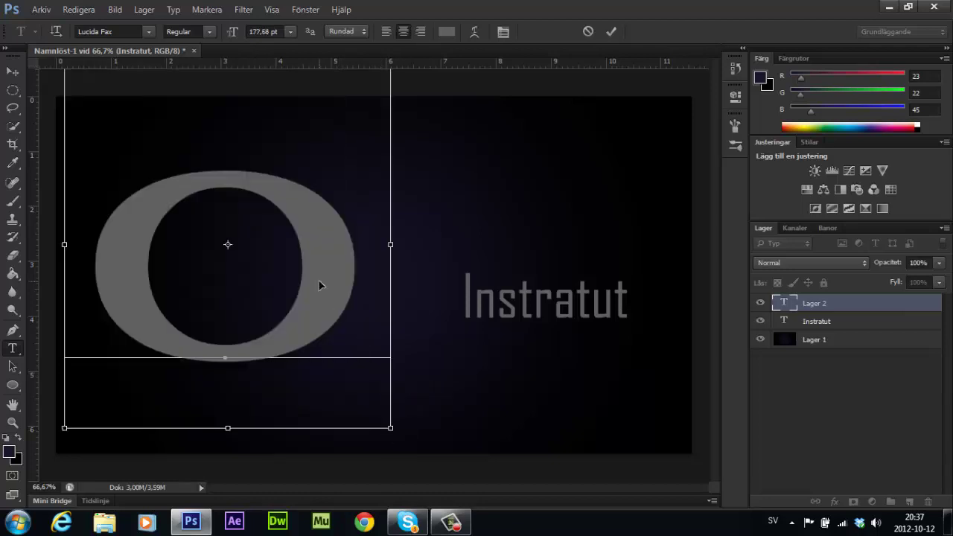
mouse_move(318, 279)
left_mouse_down()
mouse_move(391, 305)
mouse_move(341, 278)
left_mouse_up()
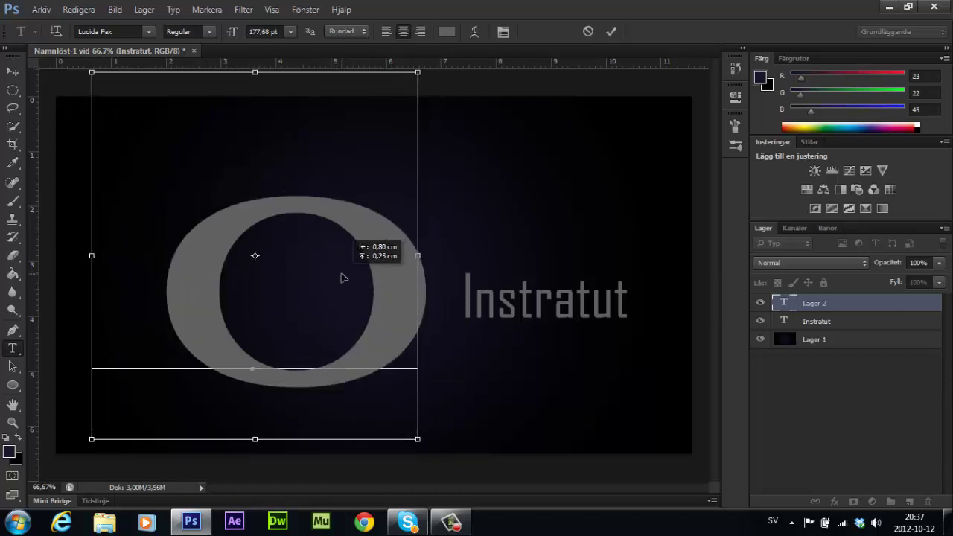
left_click_drag(519, 244, 528, 101)
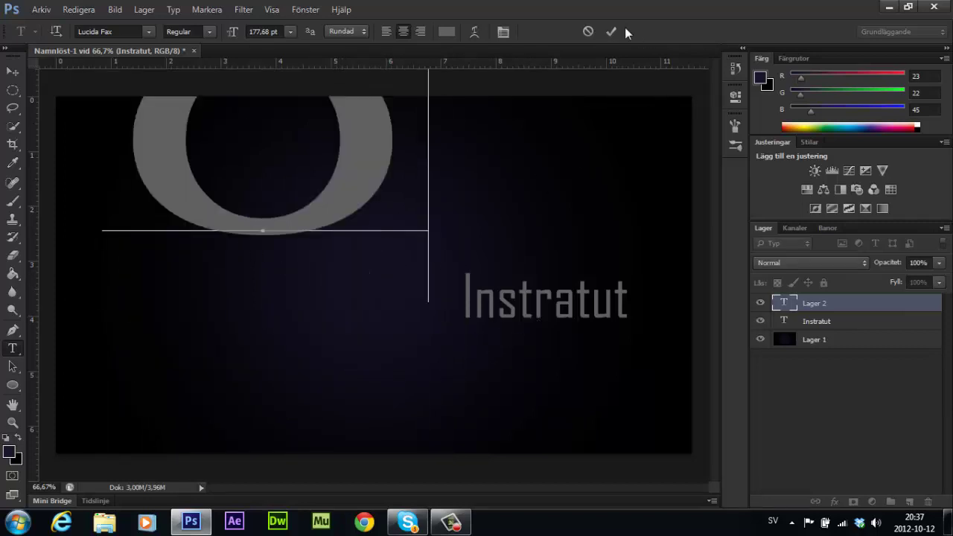
left_click_drag(342, 210, 311, 330)
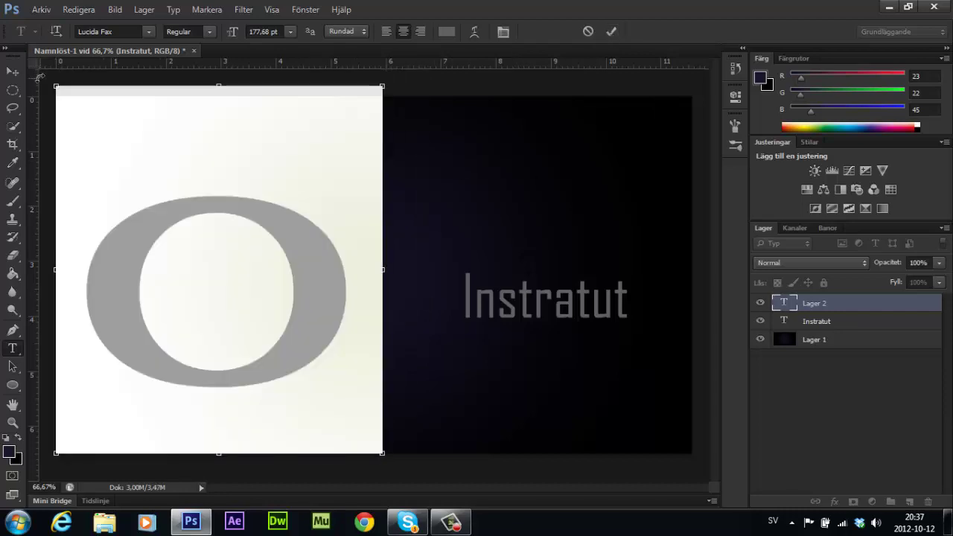
left_click(12, 71)
Vertically centre the O and Instratut on the canvas, moving Instratut right of the O.
key("ctrl+a")
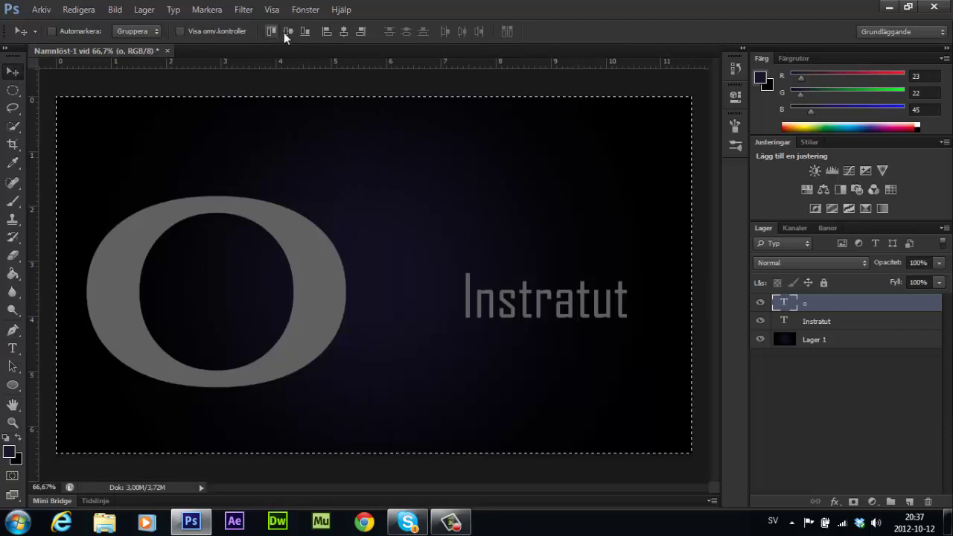
left_click(288, 32)
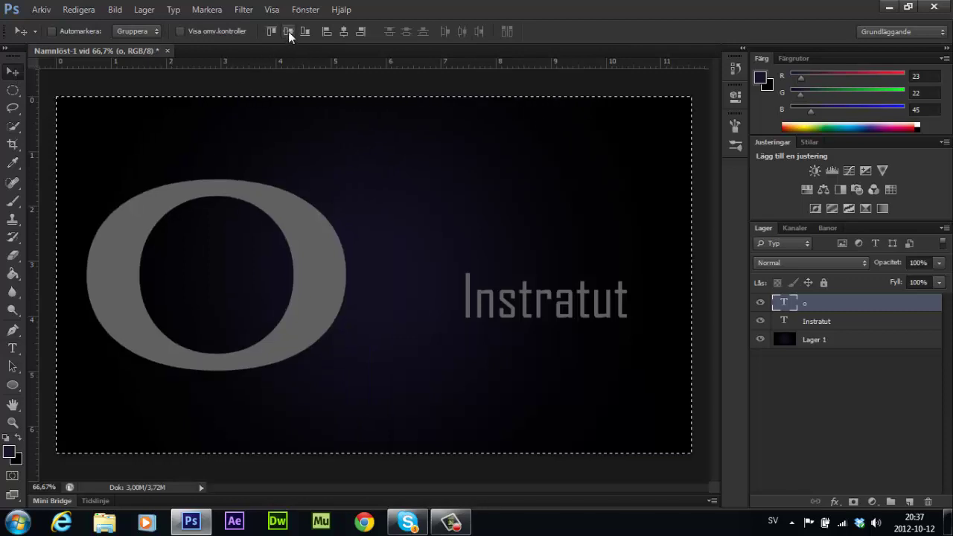
left_click(853, 321)
left_click(288, 34)
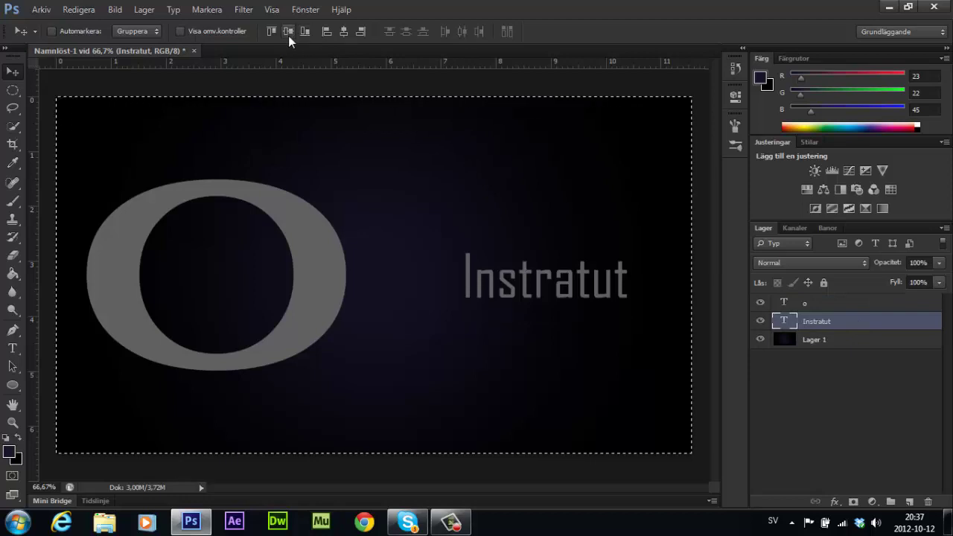
left_click(343, 32)
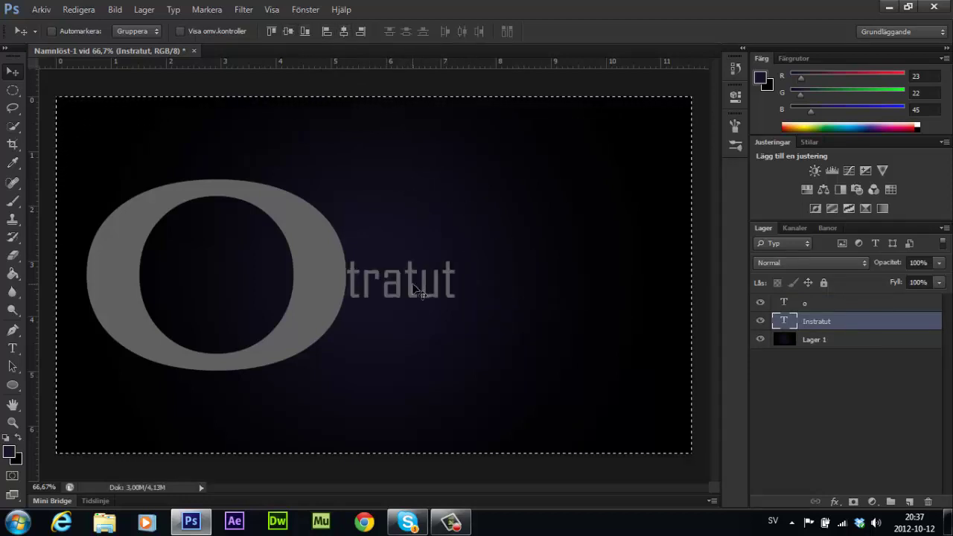
left_click_drag(421, 283, 490, 283)
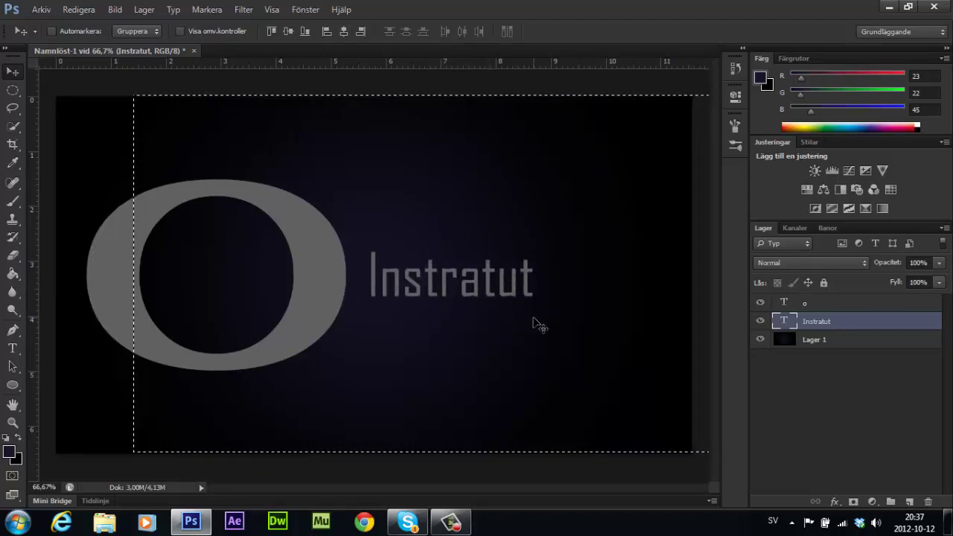
Enlarge Instratut to 48 pt and place it just right of the O.
key("ctrl+a")
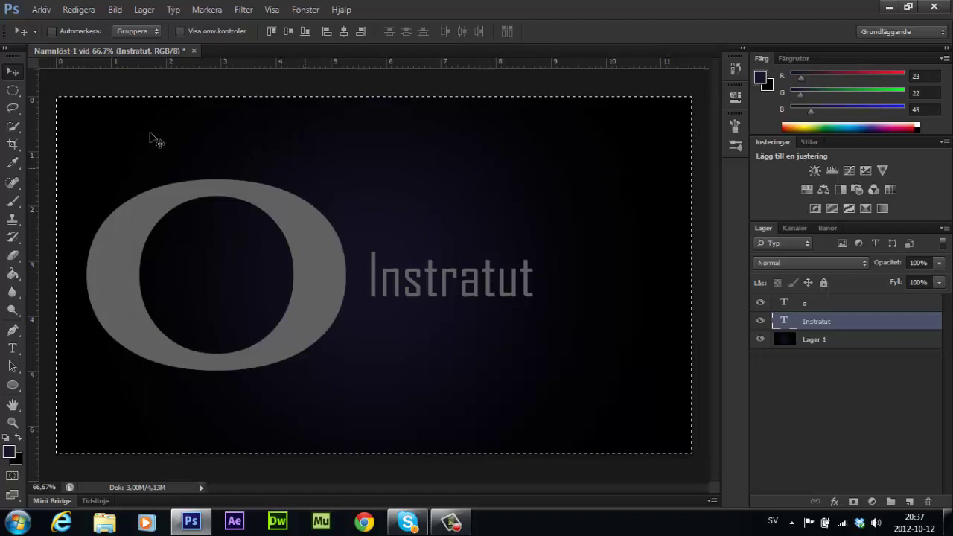
left_click(774, 361)
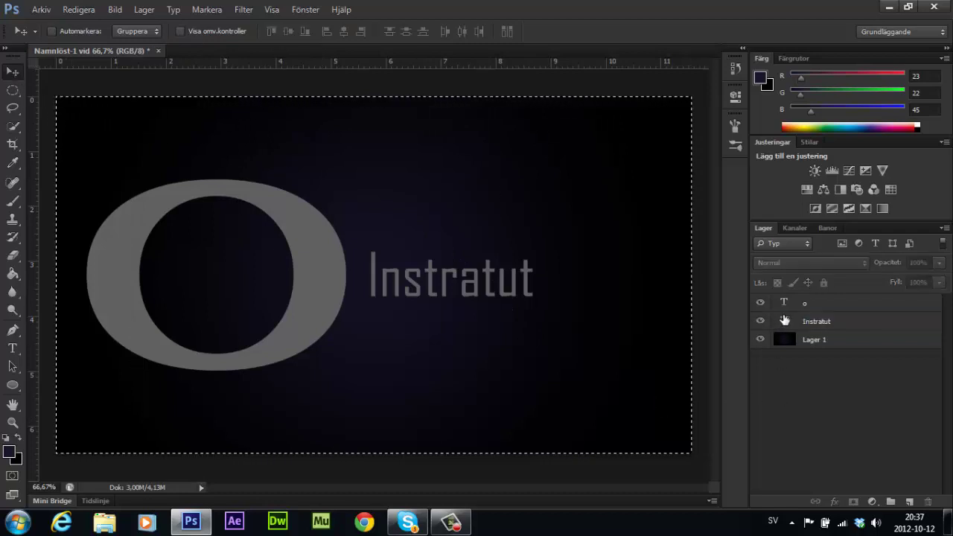
double_click(783, 321)
left_click(291, 33)
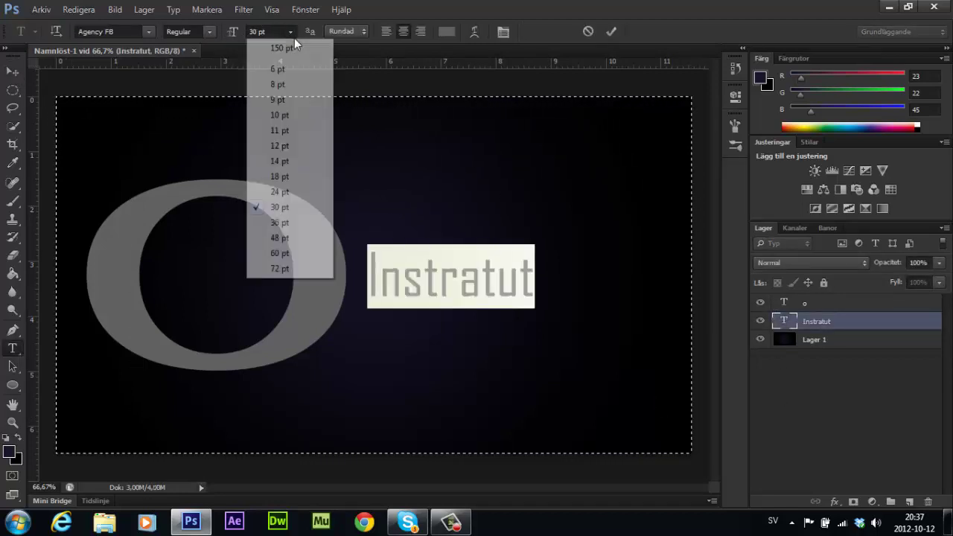
left_click(286, 238)
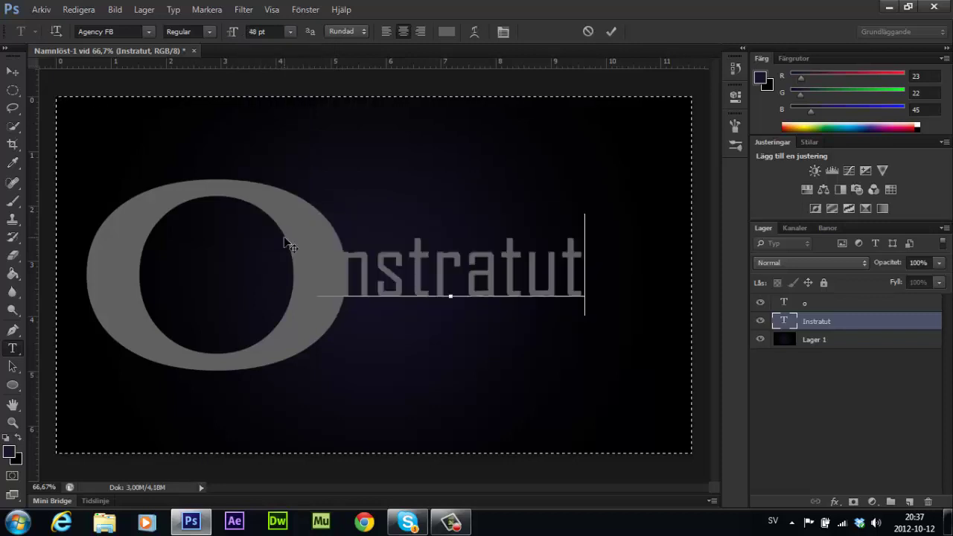
left_click_drag(426, 270, 438, 272)
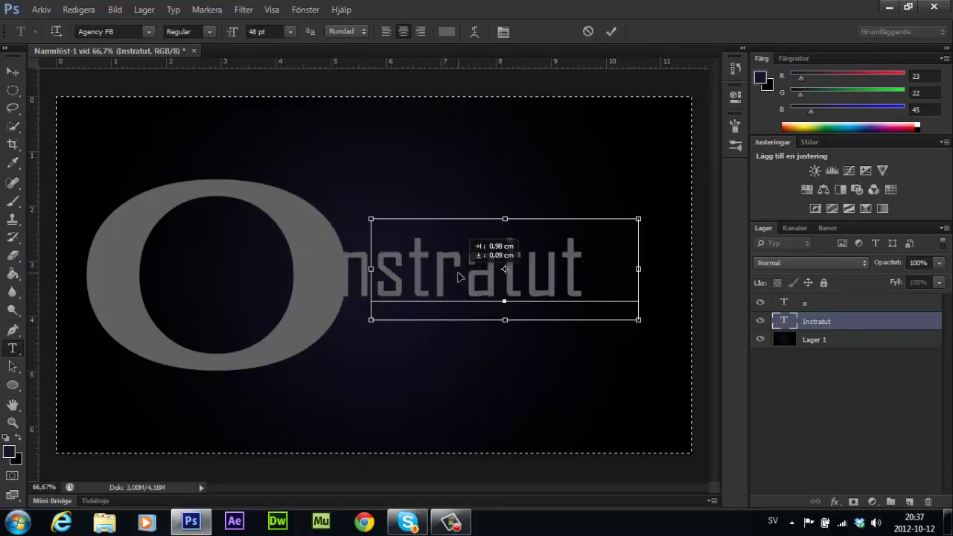
left_click_drag(458, 277, 459, 278)
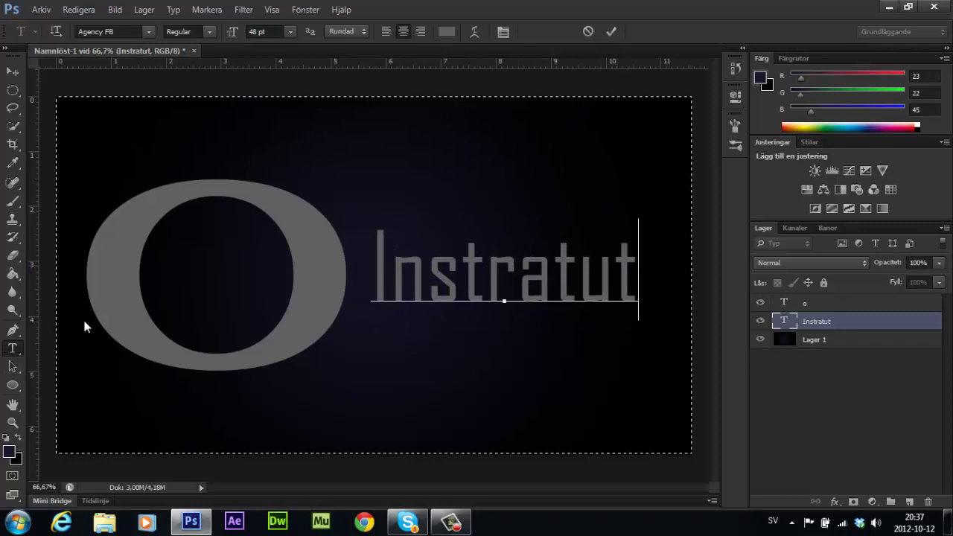
left_click(611, 31)
key("v")
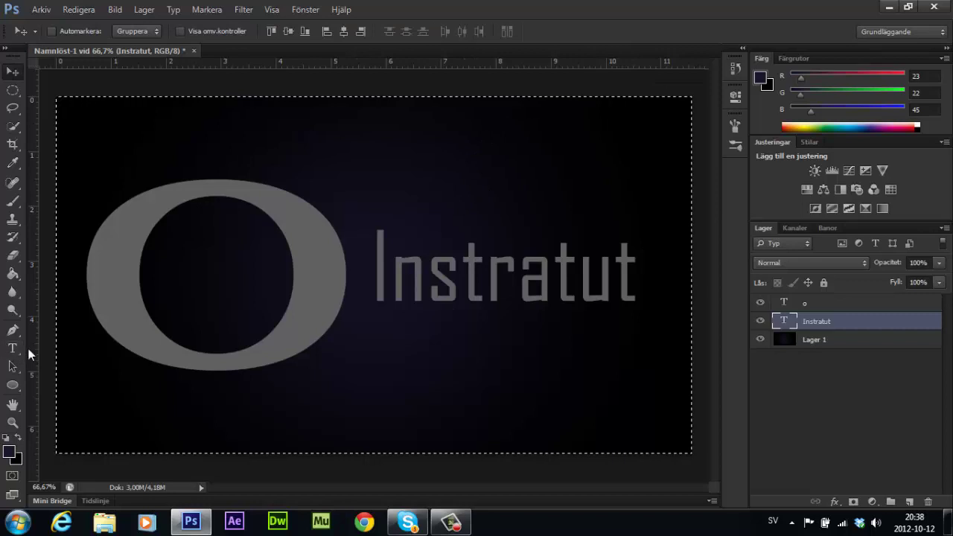
Add a new 14 pt text layer reading 'IT'.
left_click(21, 350)
left_click(472, 179)
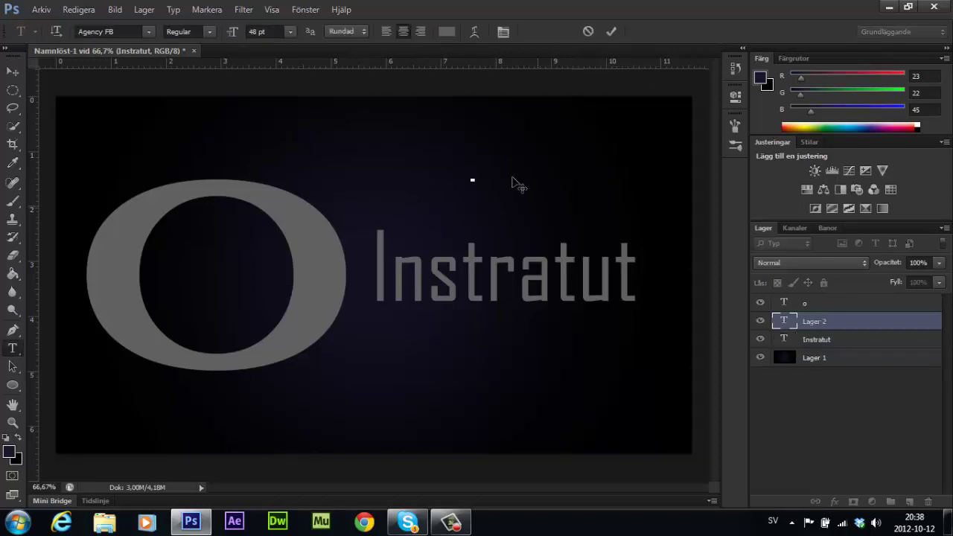
left_click(290, 31)
left_click(281, 160)
type("IT")
key("ctrl+a")
Enlarge IT to 24 then 48 pt and move it into the O's hollow.
left_click(289, 32)
left_click(280, 192)
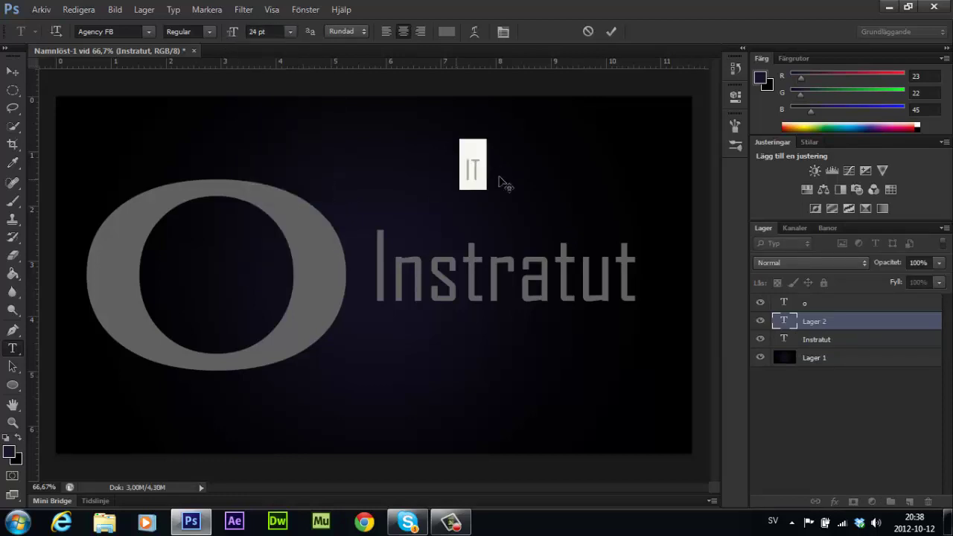
left_click(500, 182)
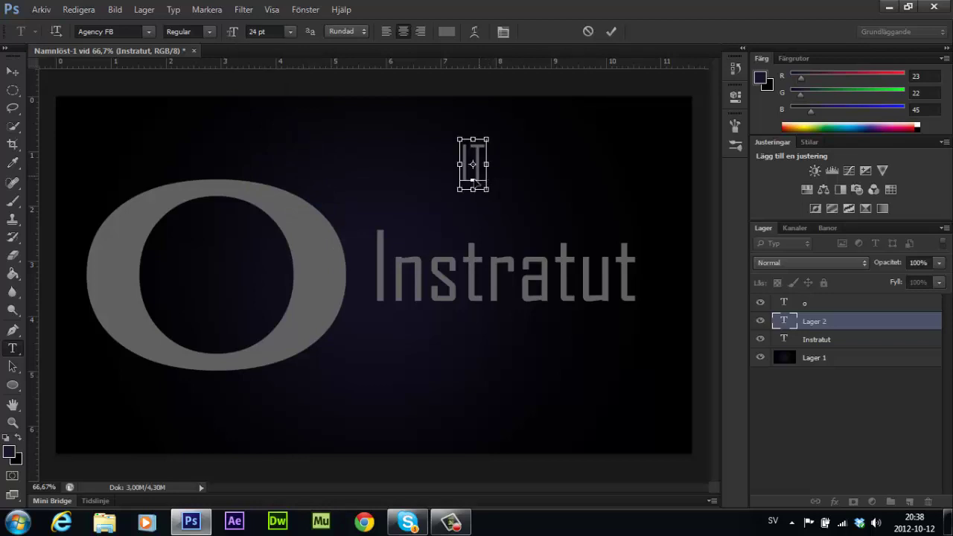
mouse_move(477, 181)
left_mouse_down()
mouse_move(226, 283)
mouse_move(242, 293)
left_mouse_up()
left_click(291, 31)
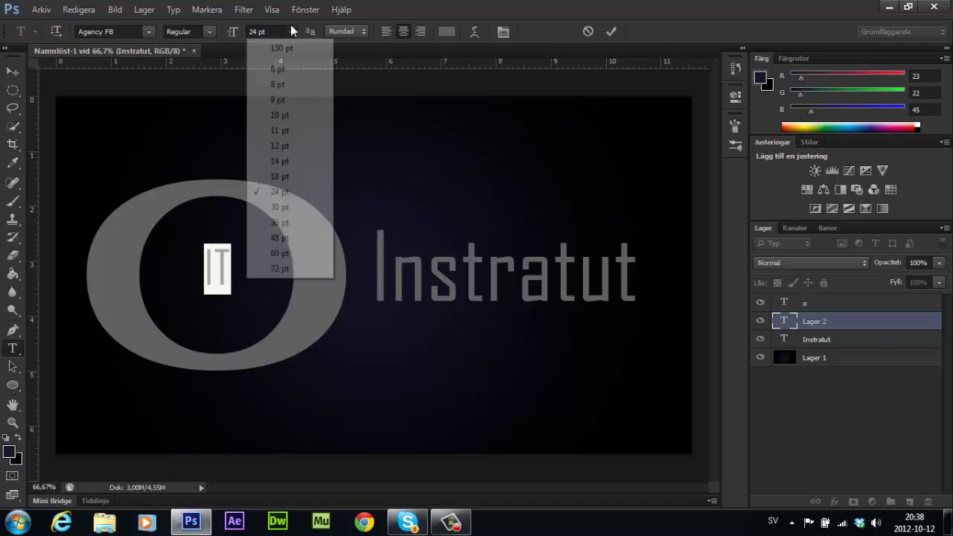
left_click(276, 238)
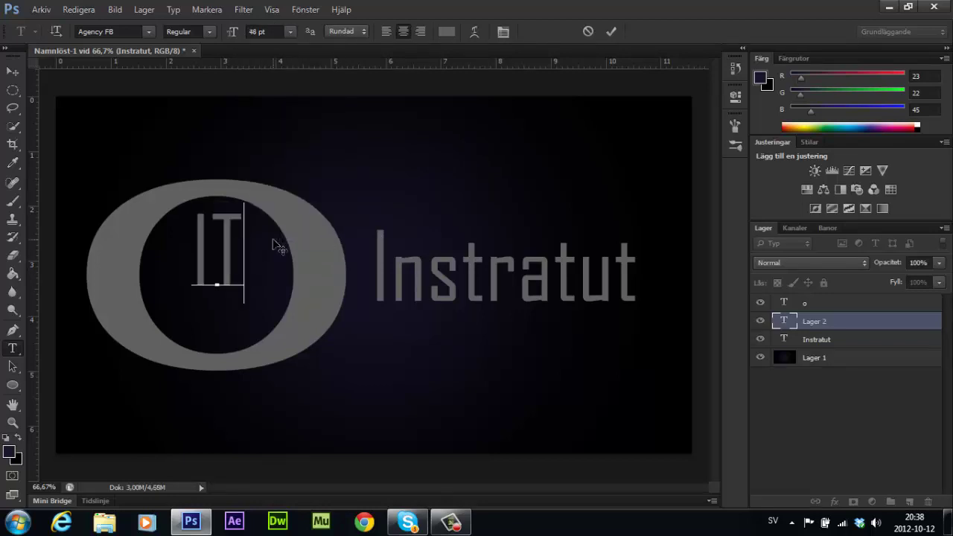
left_click_drag(232, 244, 231, 265)
Grow IT to 72 pt and centre it inside the O.
key("ctrl+a")
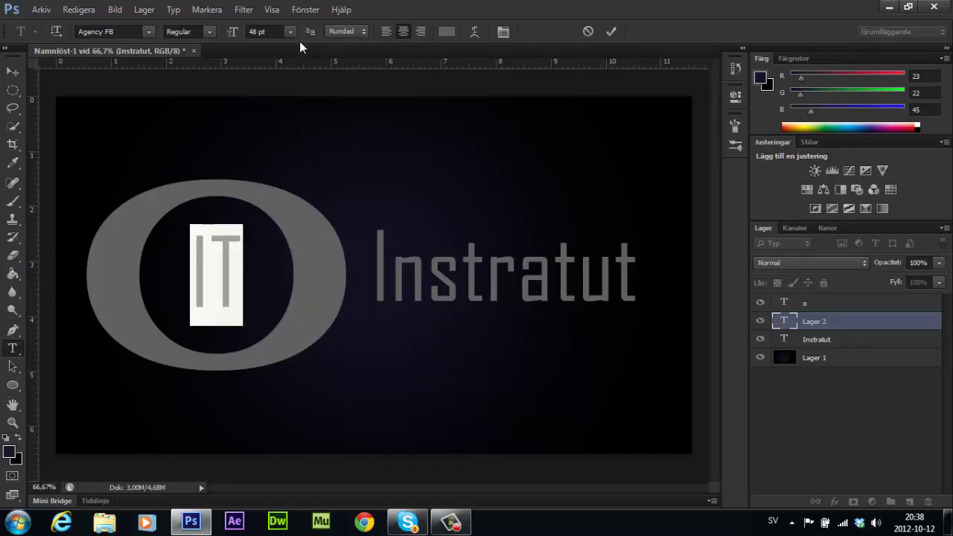
left_click(290, 31)
left_click(318, 269)
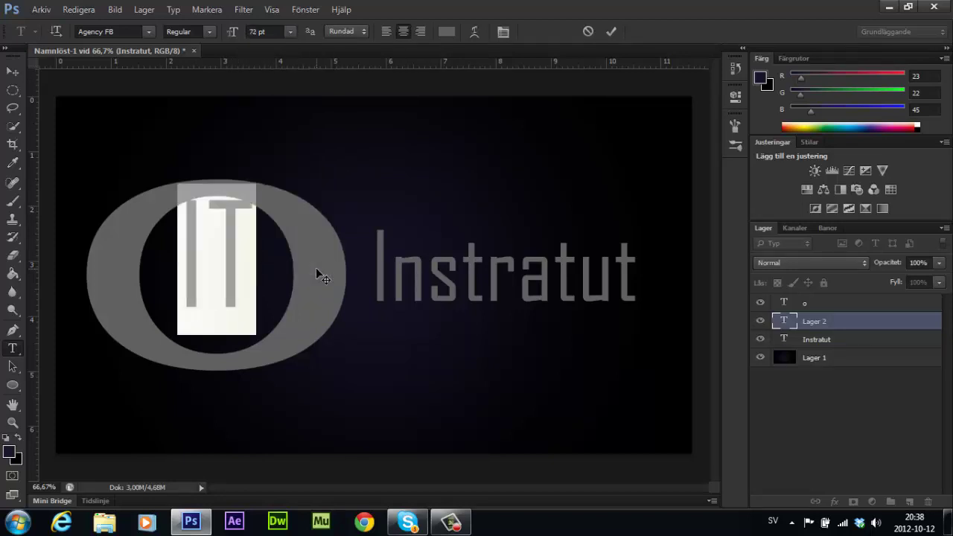
left_click(321, 275)
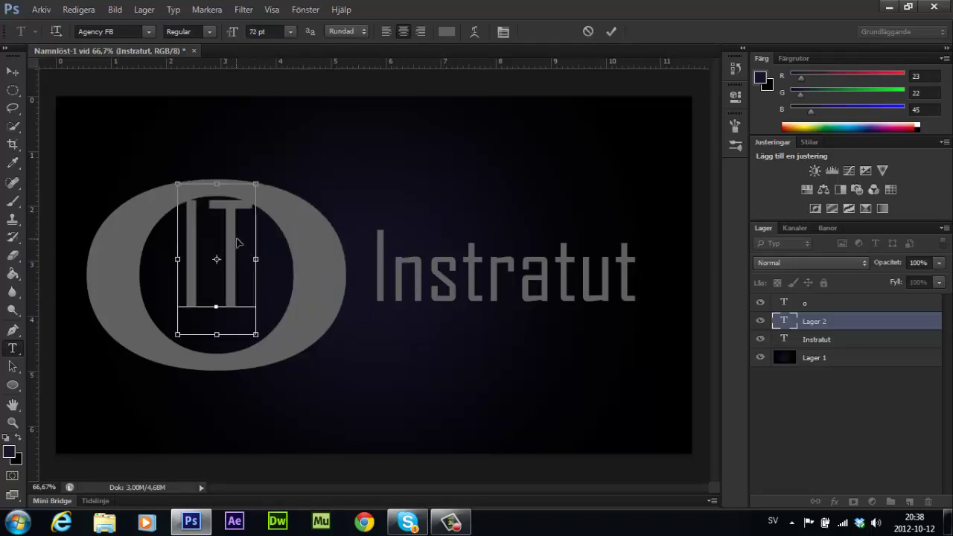
left_click_drag(238, 242, 355, 270)
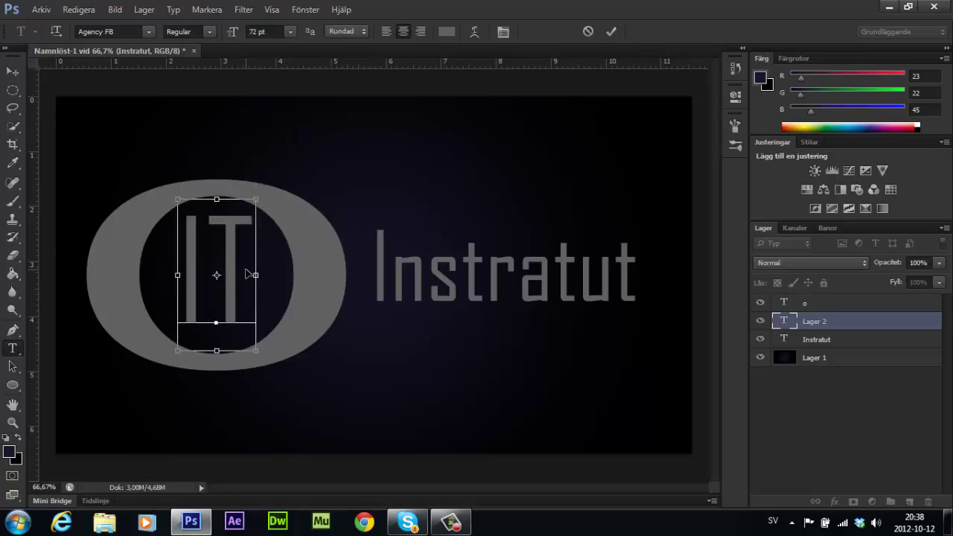
left_click_drag(276, 273, 295, 308)
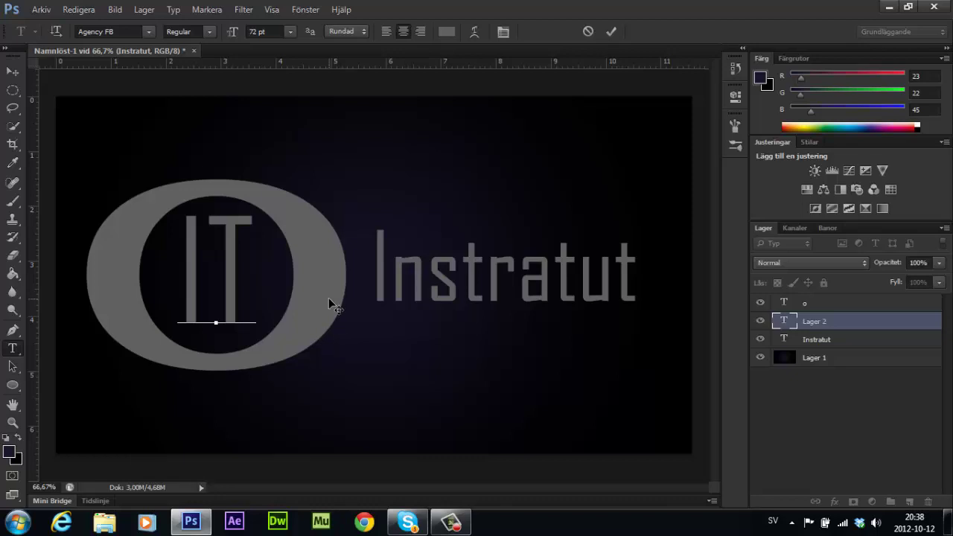
Give the O a green outline stroke in its Layer Style.
double_click(881, 305)
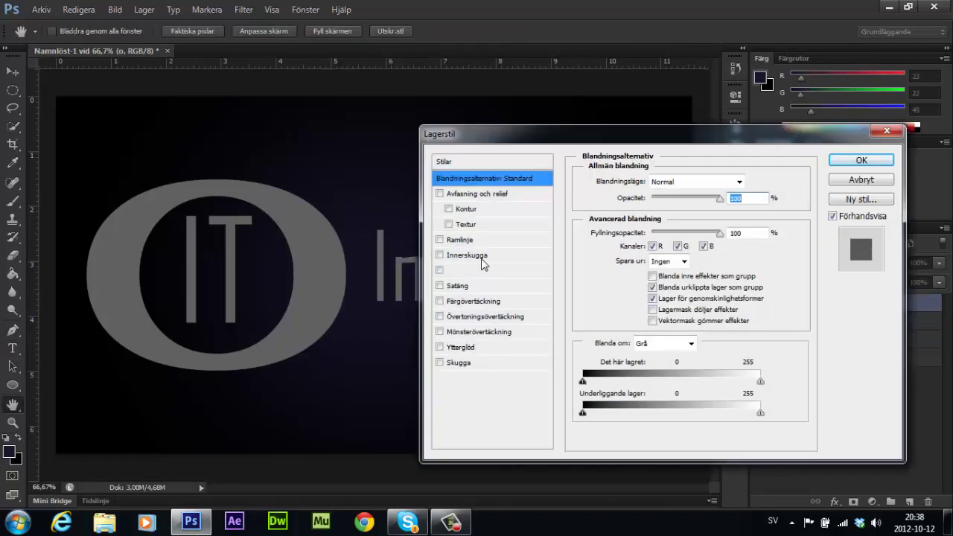
left_click(473, 242)
type("6")
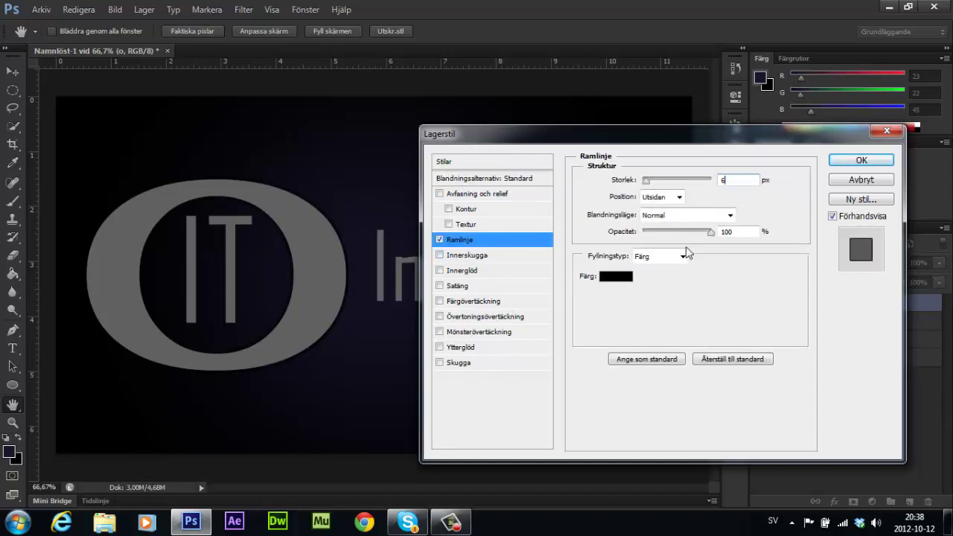
left_click(628, 277)
left_click_drag(634, 258, 626, 273)
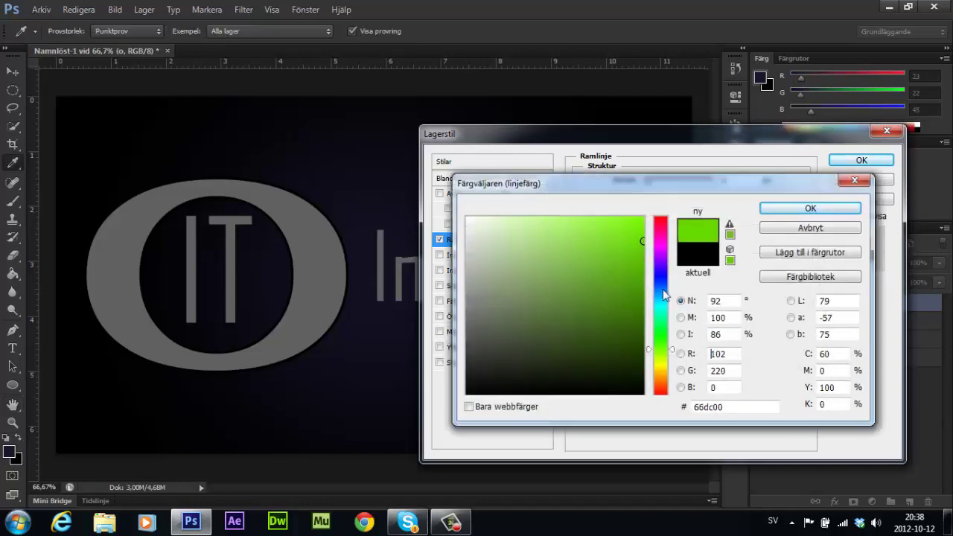
left_click_drag(636, 240, 637, 267)
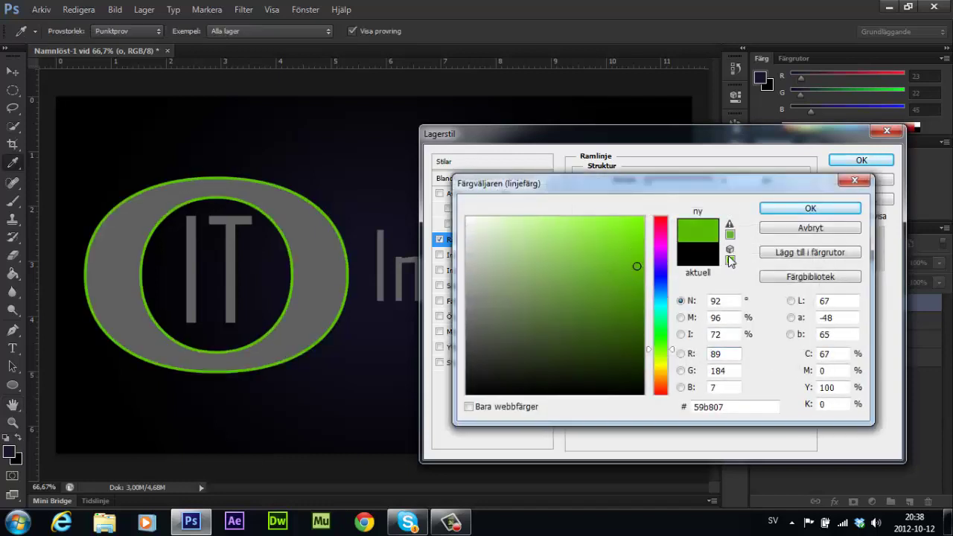
left_click(788, 212)
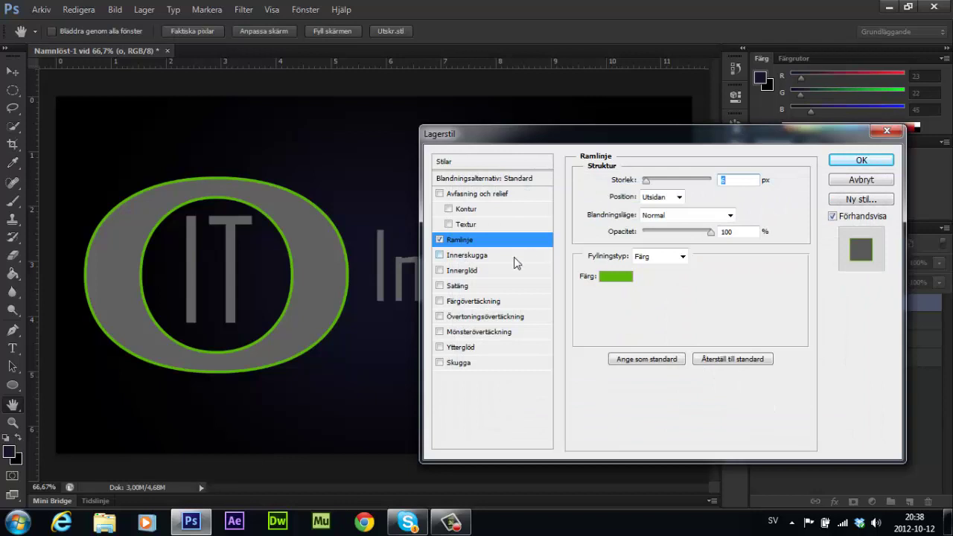
Add a blue #1d07ee colour overlay and a contoured bevel and emboss to the O.
left_click(495, 302)
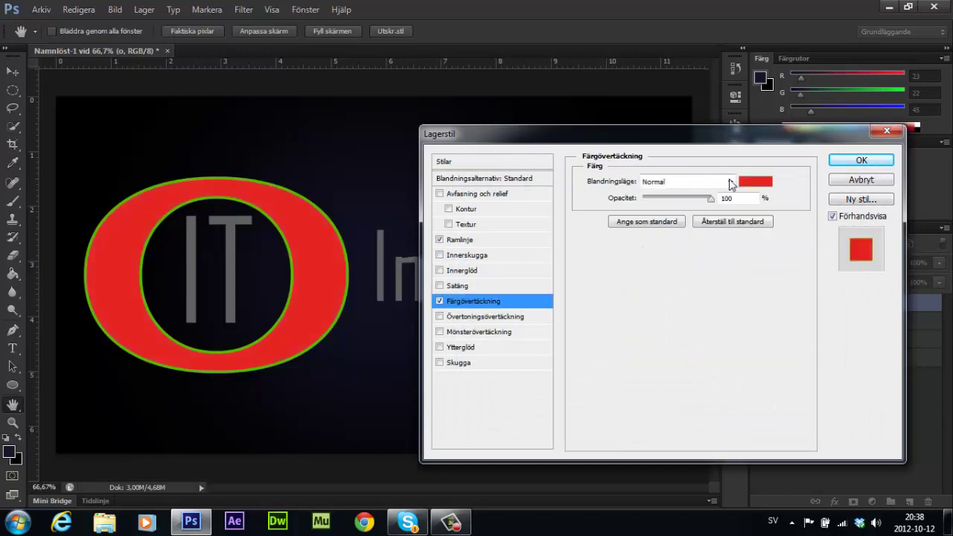
left_click(754, 181)
mouse_move(481, 221)
left_mouse_down()
mouse_move(456, 342)
mouse_move(483, 365)
left_mouse_up()
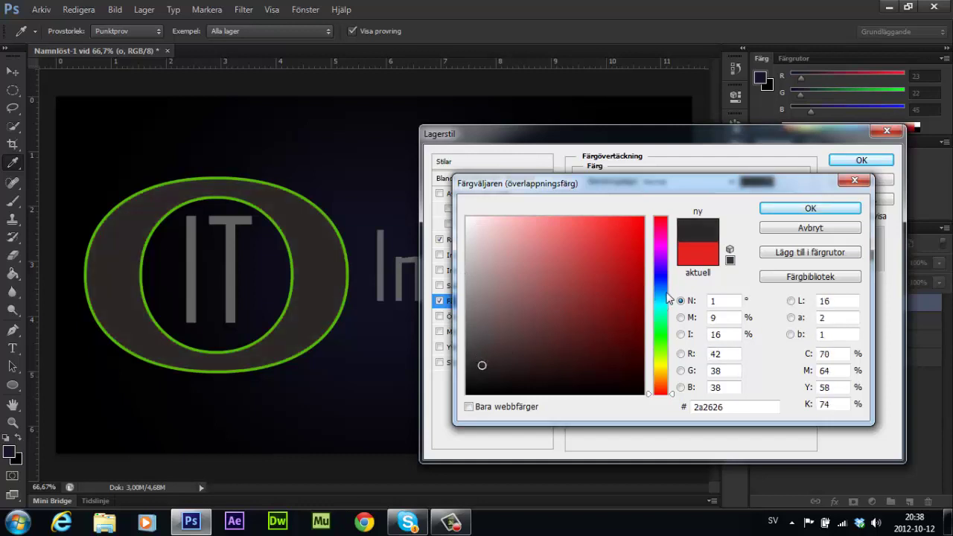
left_click_drag(668, 298, 663, 275)
left_click(638, 228)
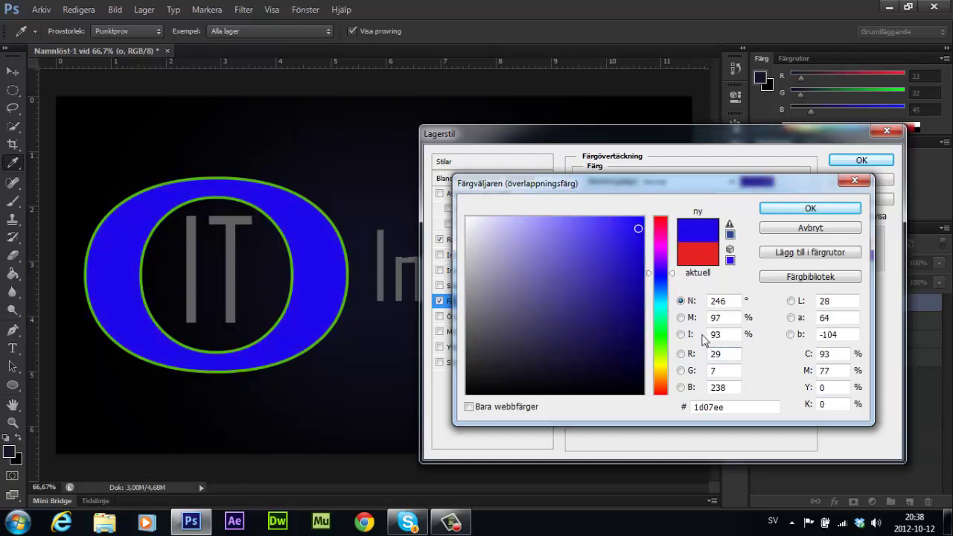
left_click(801, 209)
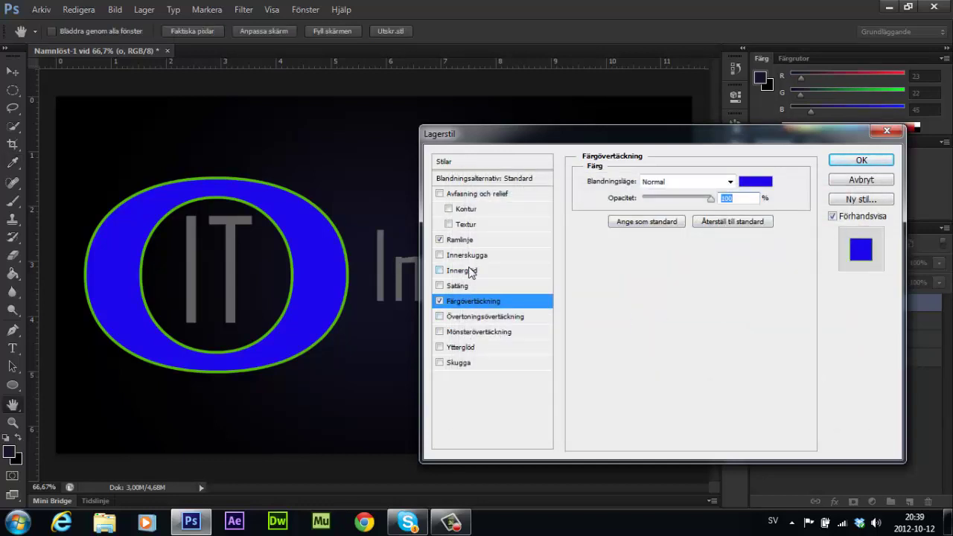
left_click(449, 210)
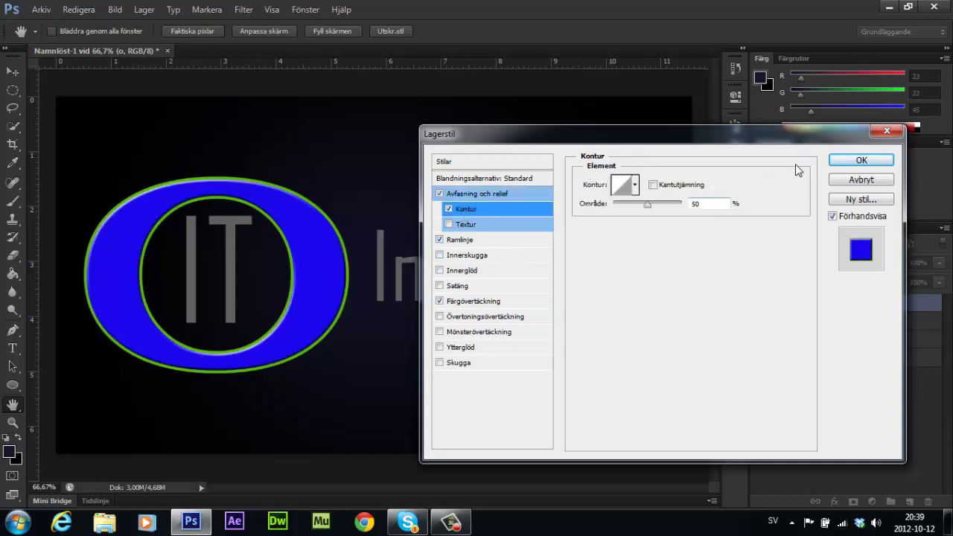
left_click(862, 160)
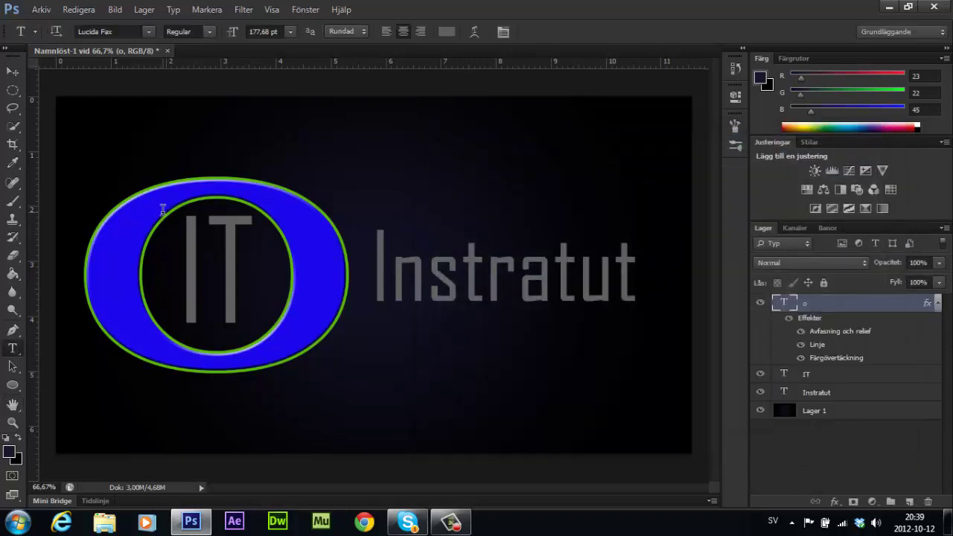
Give the IT text layer a cyan 00deff Color Overlay.
left_click(865, 371)
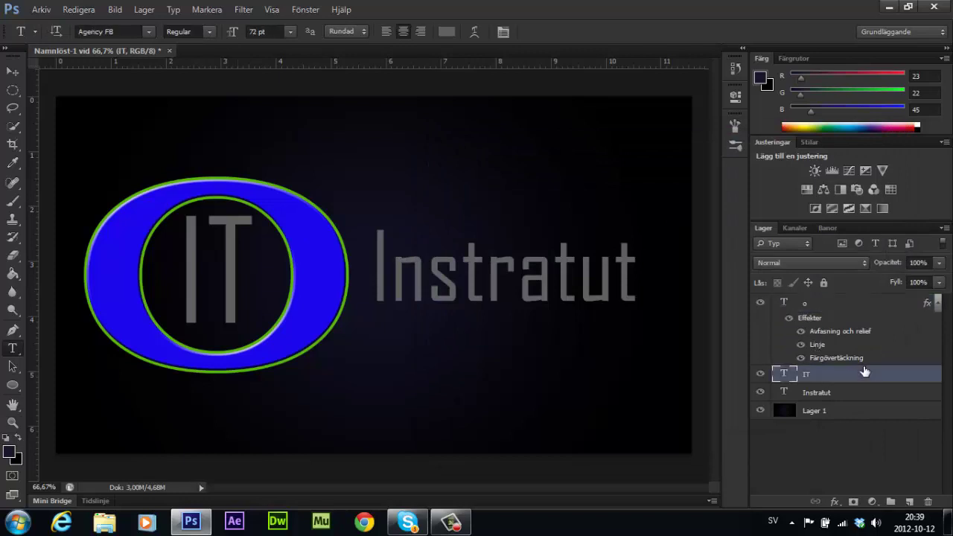
double_click(870, 374)
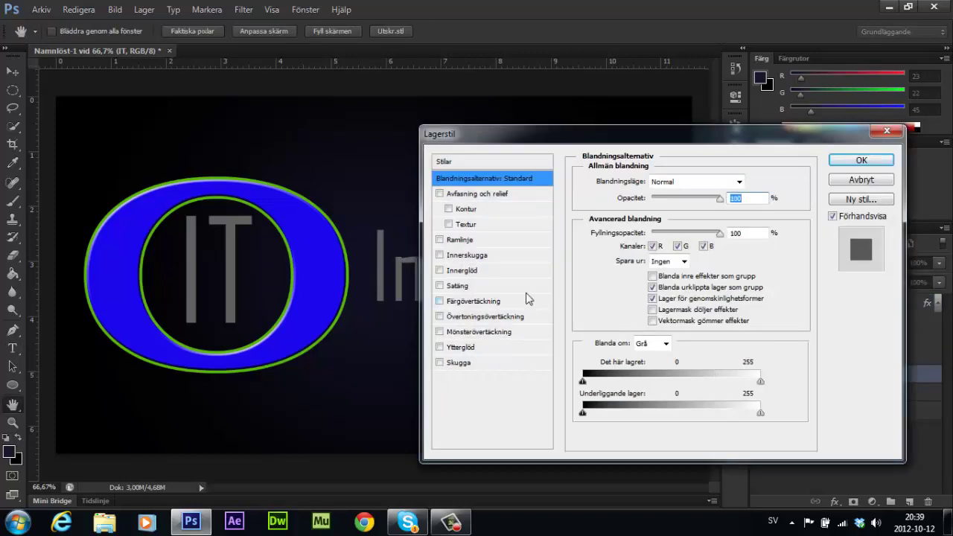
left_click(477, 301)
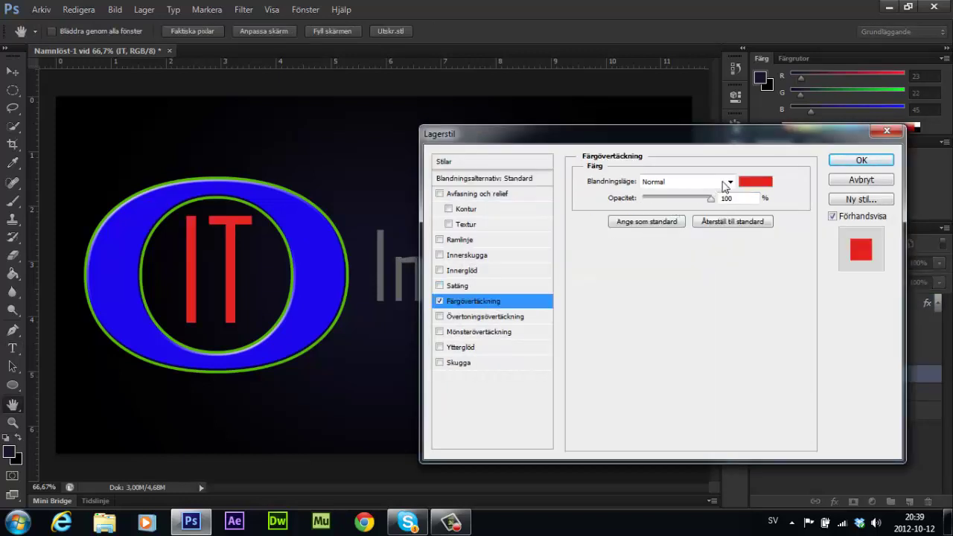
left_click(755, 181)
left_click_drag(537, 238, 577, 266)
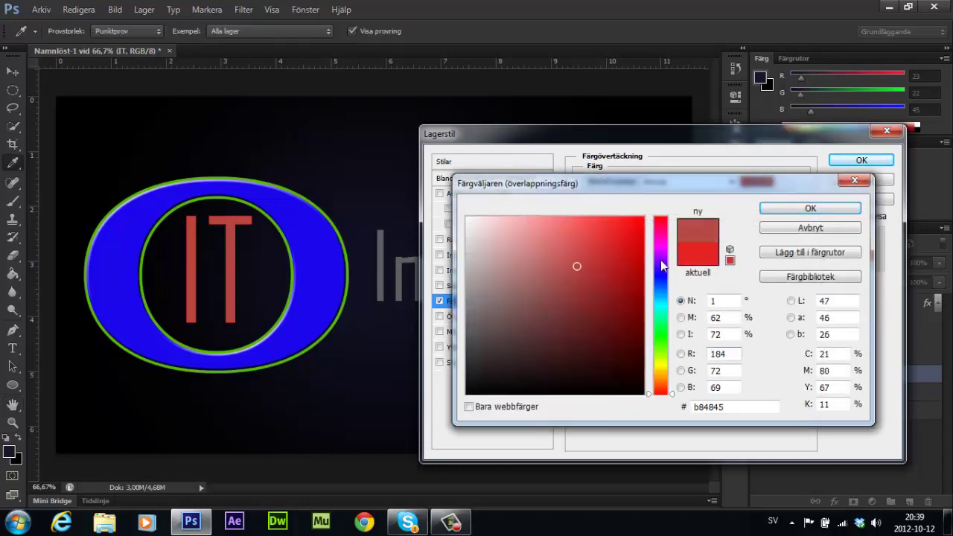
left_click_drag(660, 260, 664, 301)
left_click(643, 218)
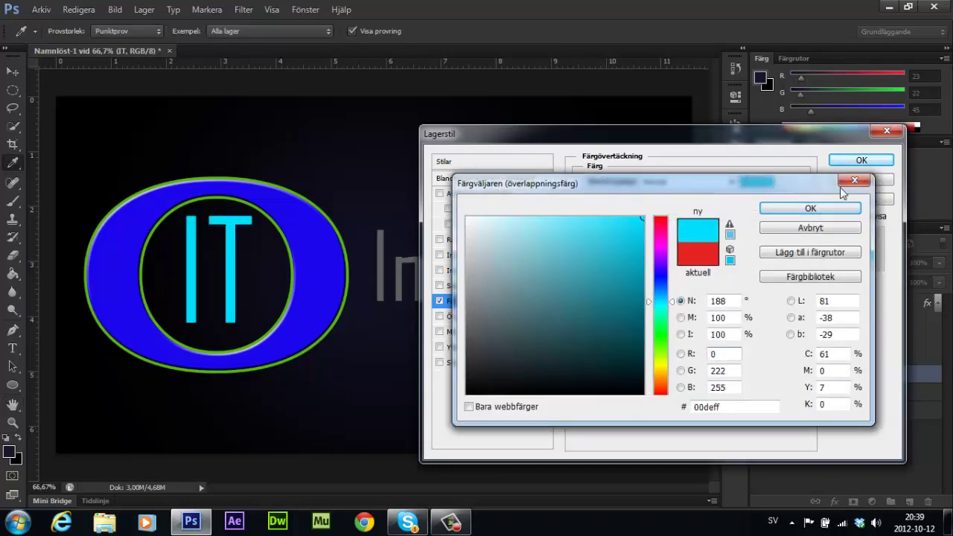
left_click(819, 208)
Add a thin dark green #408505 stroke to the IT text and apply the styles.
left_click(469, 241)
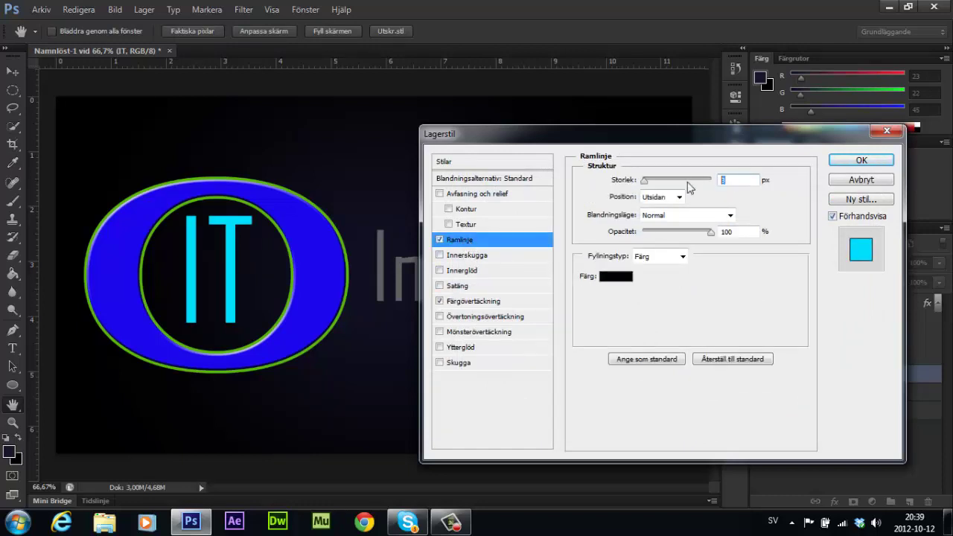
type("7")
left_click(616, 276)
mouse_move(486, 306)
left_mouse_down()
mouse_move(623, 228)
mouse_move(618, 339)
left_mouse_up()
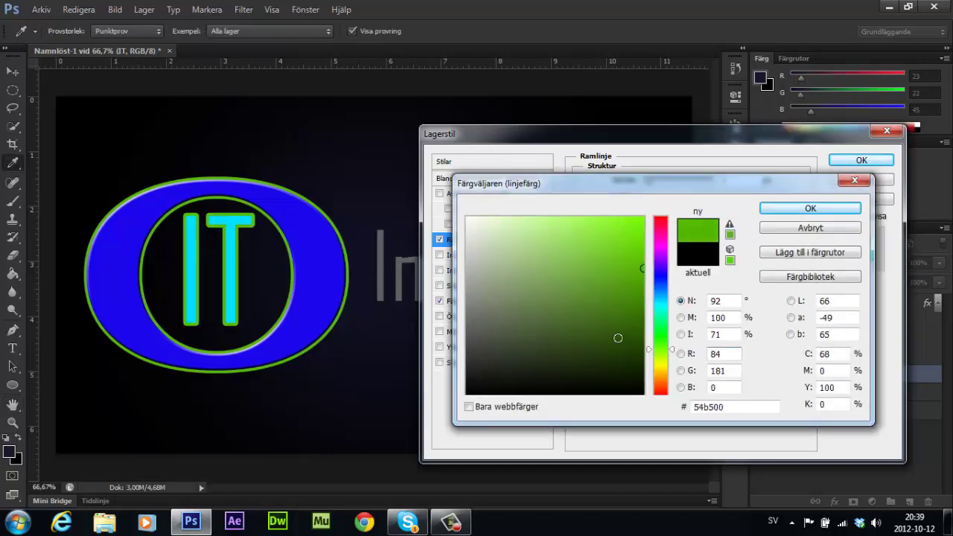
left_click_drag(646, 268, 634, 328)
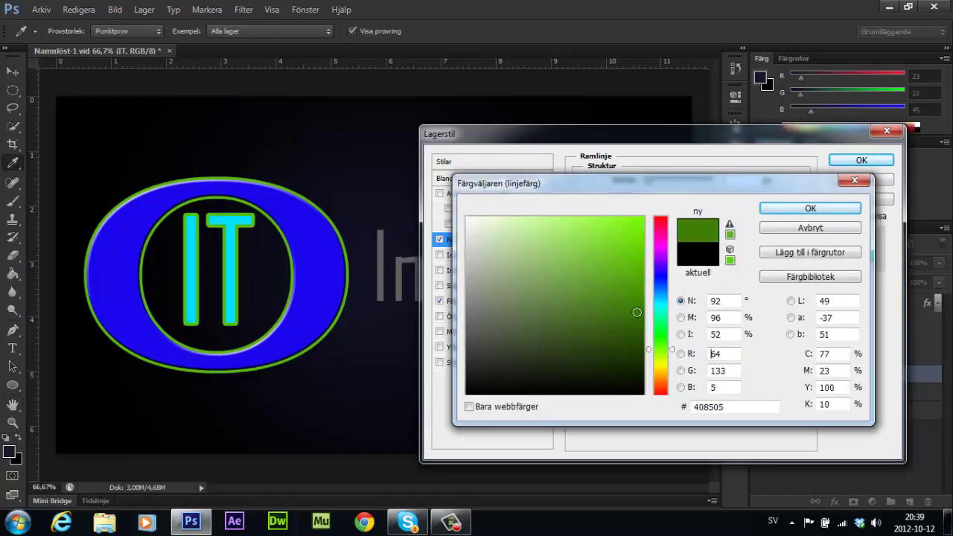
left_click(782, 208)
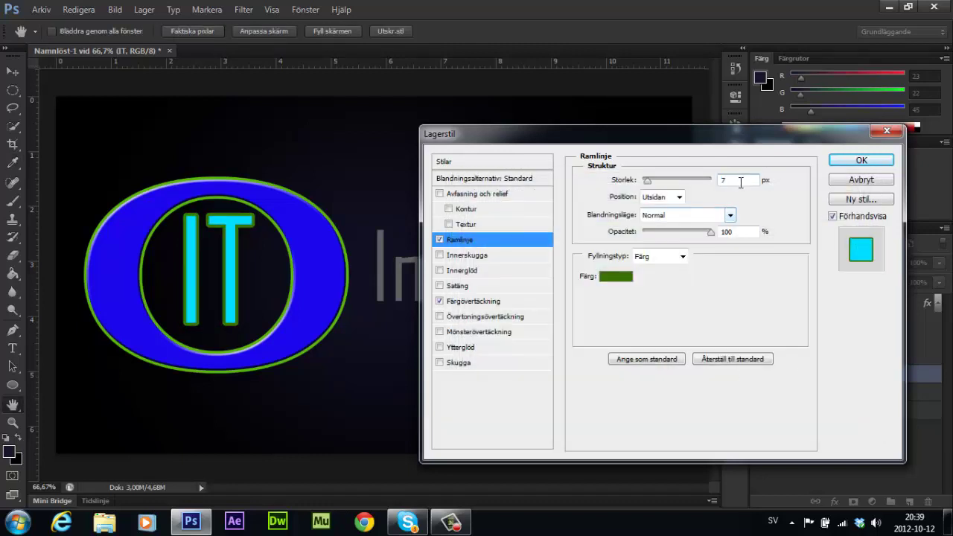
key("Down")
key("Down")
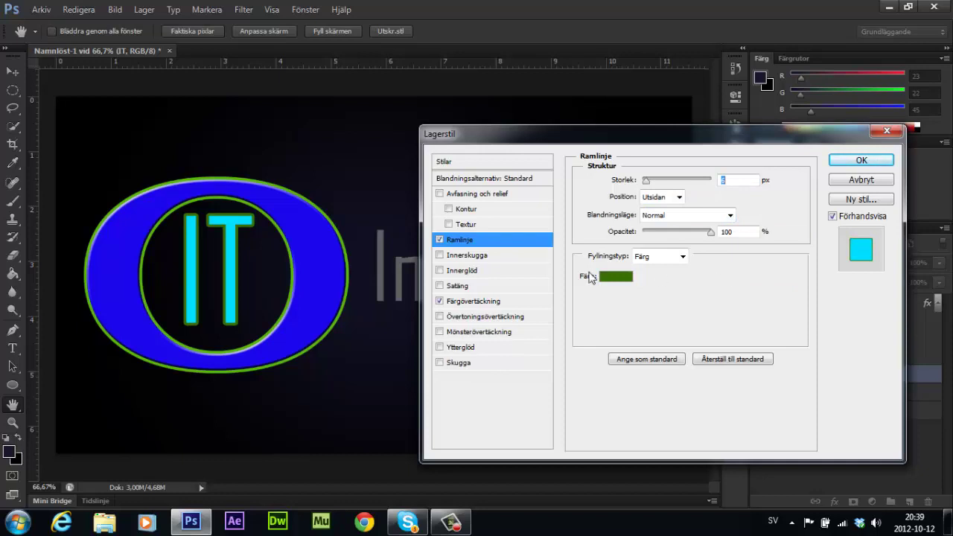
left_click(842, 160)
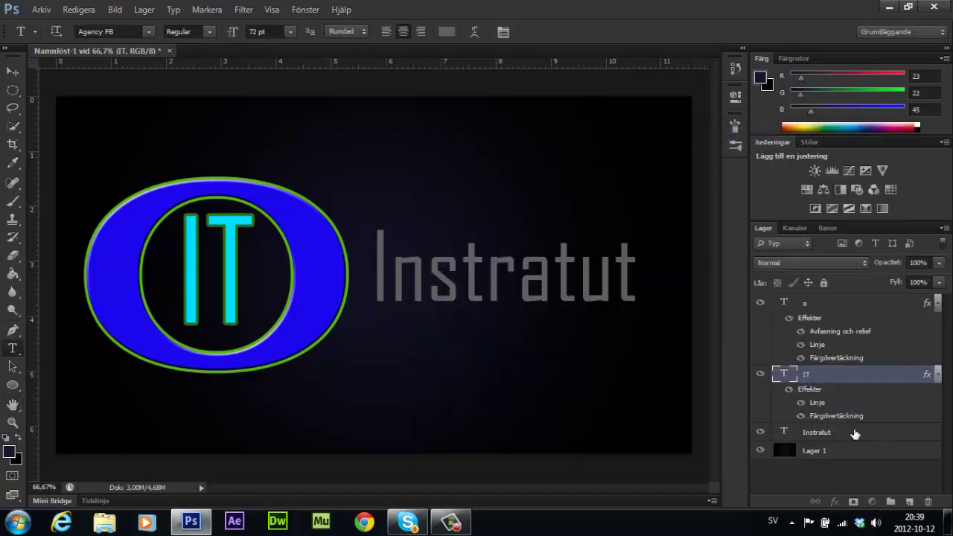
Give the Instratut layer a dark green 429000 stroke.
double_click(855, 434)
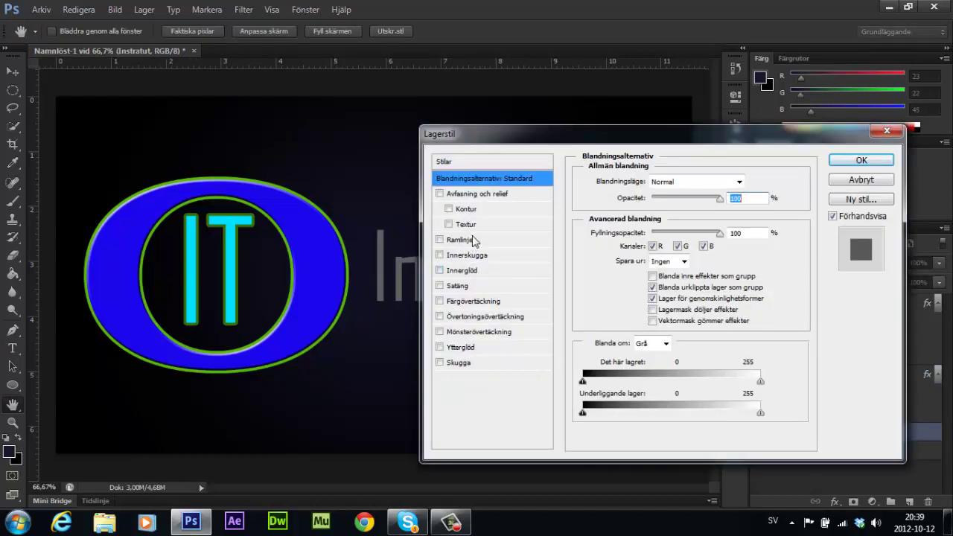
left_click(473, 240)
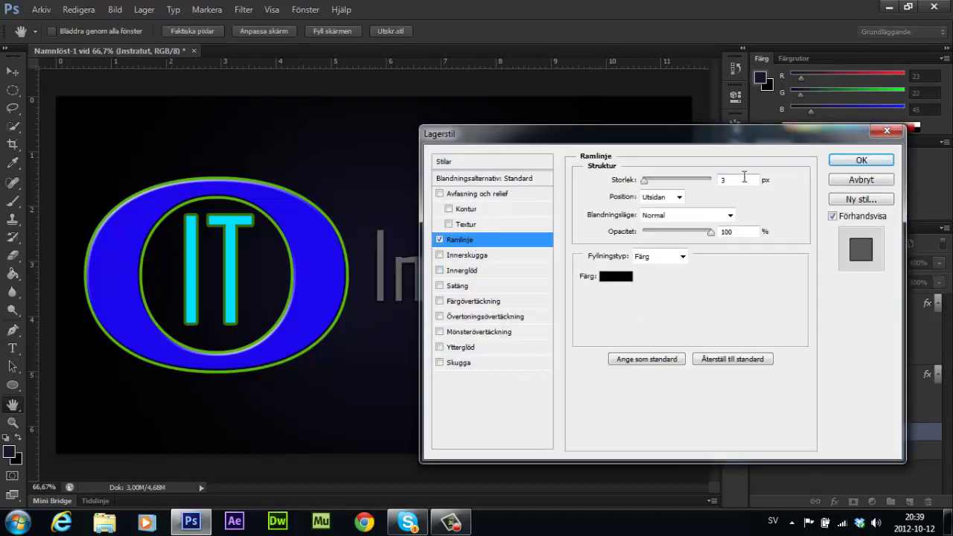
left_click(615, 276)
left_click_drag(598, 265, 645, 295)
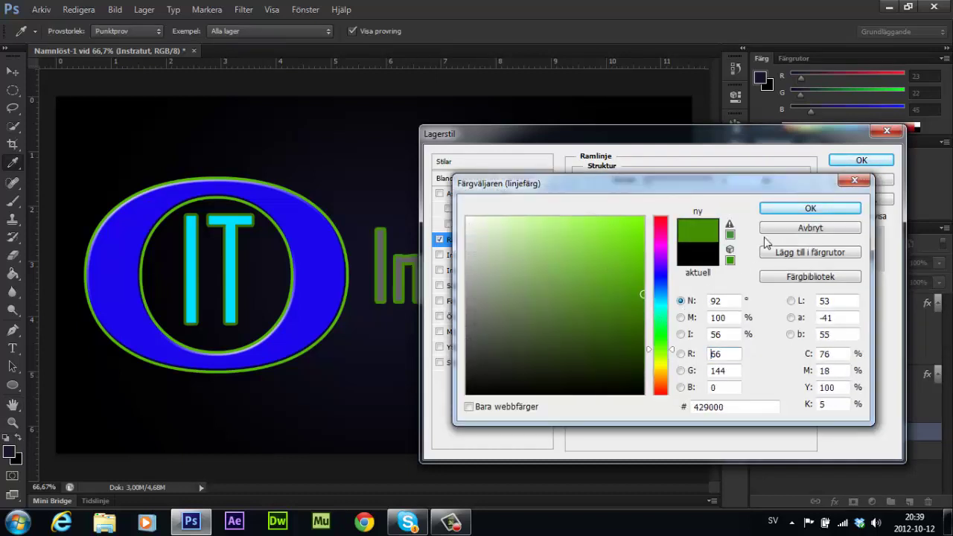
left_click(810, 209)
Add a blue 0271cf Color Overlay to Instratut and apply the styles.
left_click(499, 302)
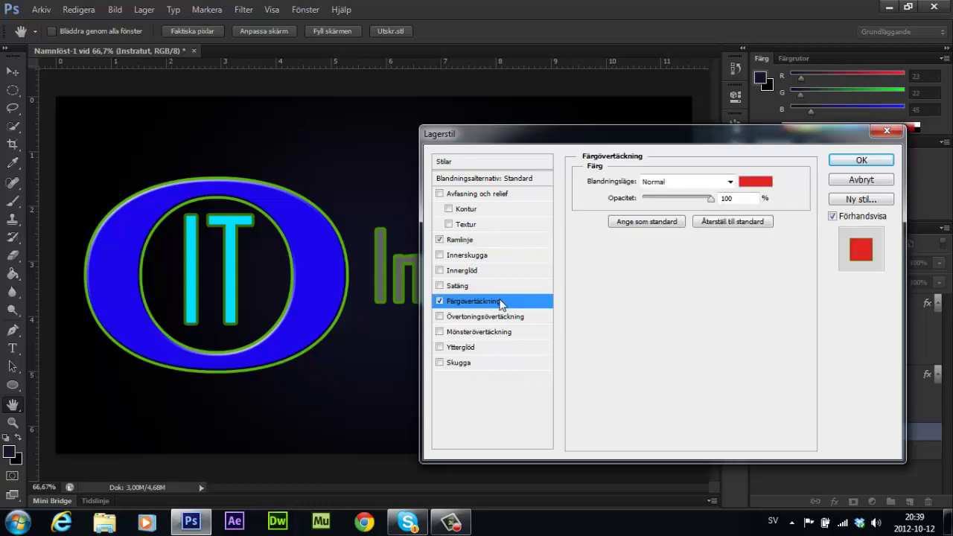
left_click(755, 181)
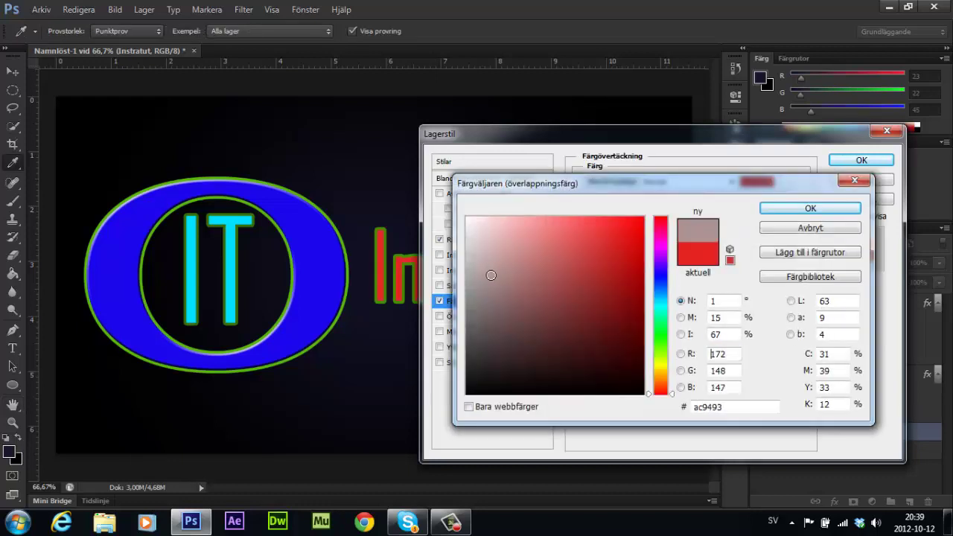
left_click_drag(490, 276, 467, 346)
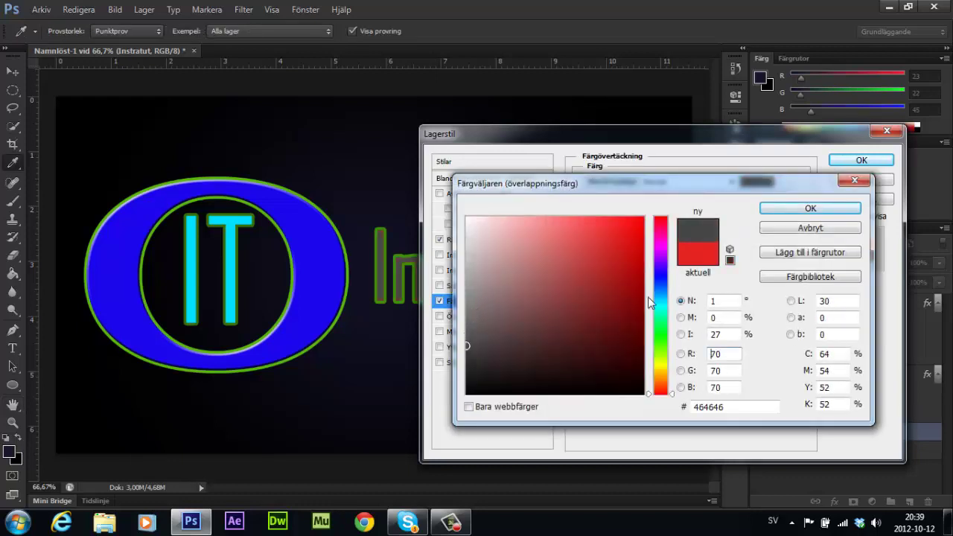
left_click_drag(652, 318, 655, 352)
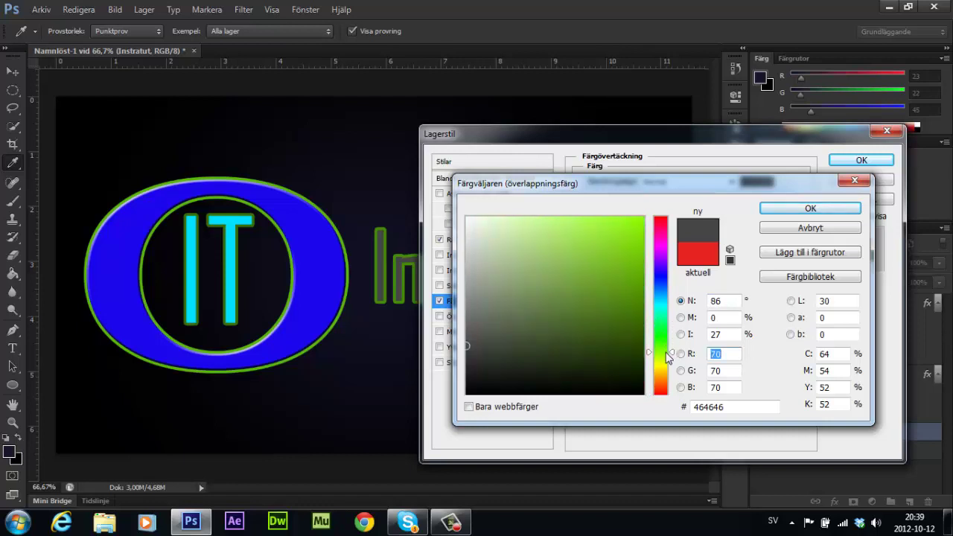
left_click(629, 285)
mouse_move(629, 285)
left_mouse_down()
mouse_move(661, 262)
mouse_move(647, 217)
left_mouse_up()
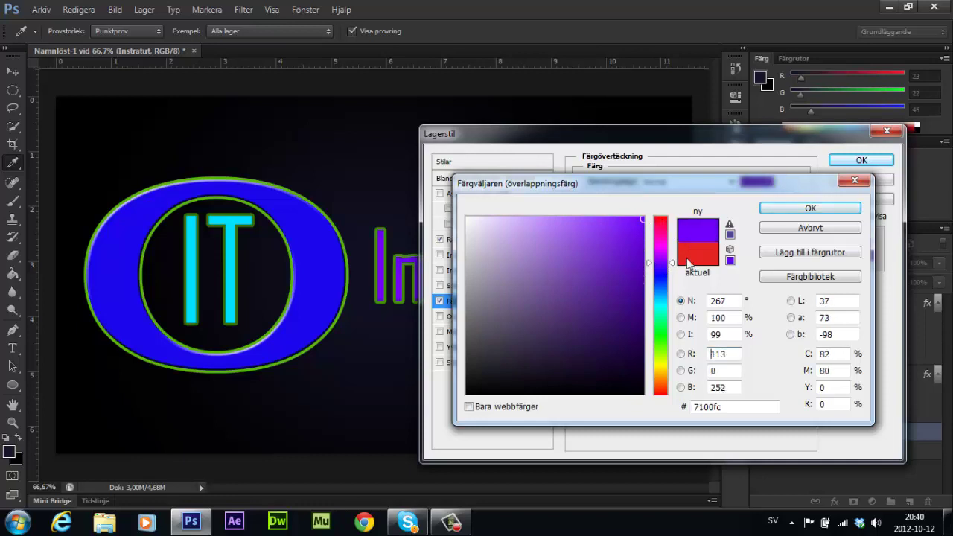
mouse_move(669, 277)
left_mouse_down()
mouse_move(668, 287)
mouse_move(671, 219)
left_mouse_up()
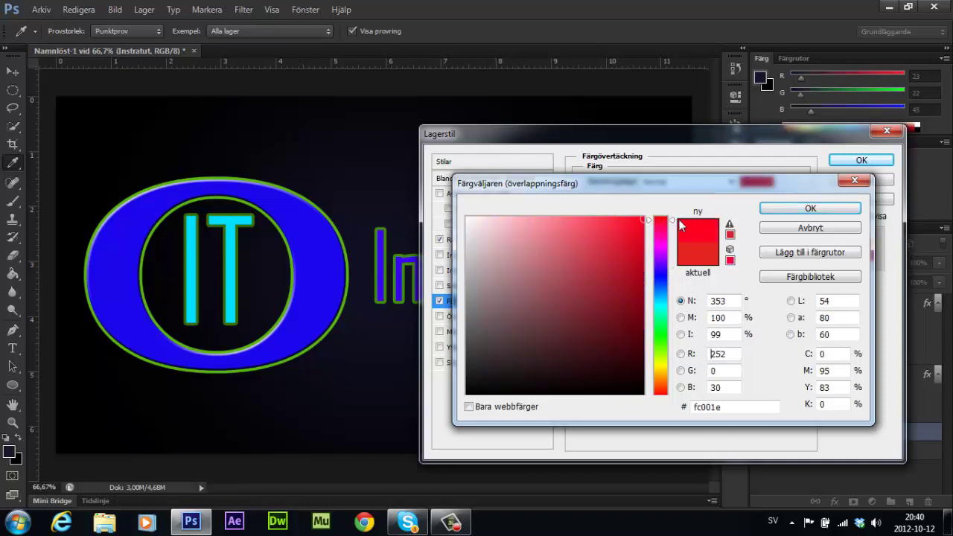
left_click_drag(658, 274, 658, 292)
left_click_drag(645, 220, 642, 256)
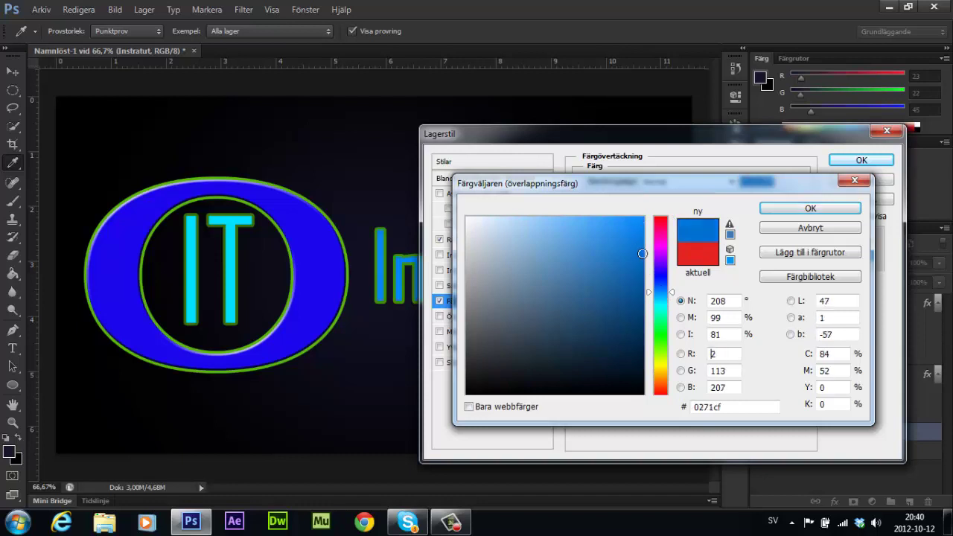
left_click(807, 209)
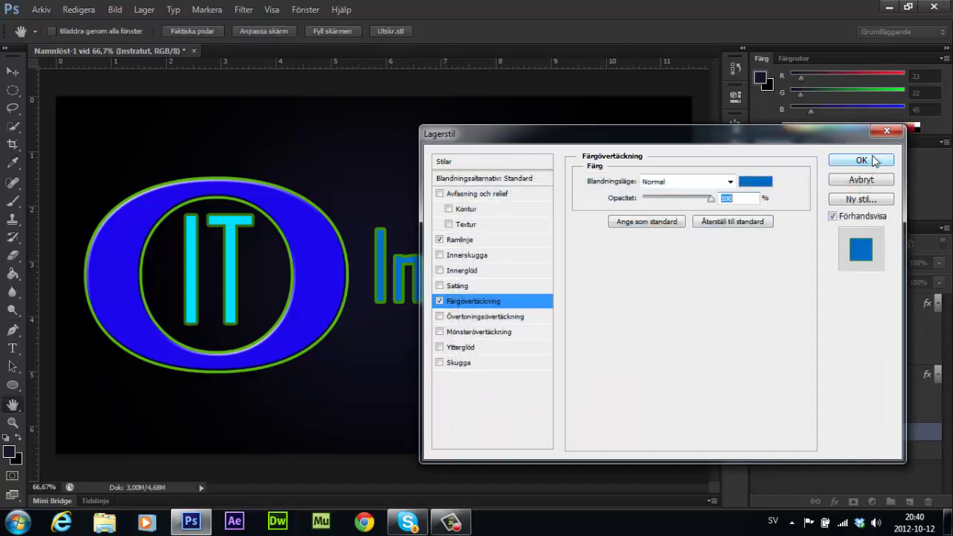
left_click(857, 159)
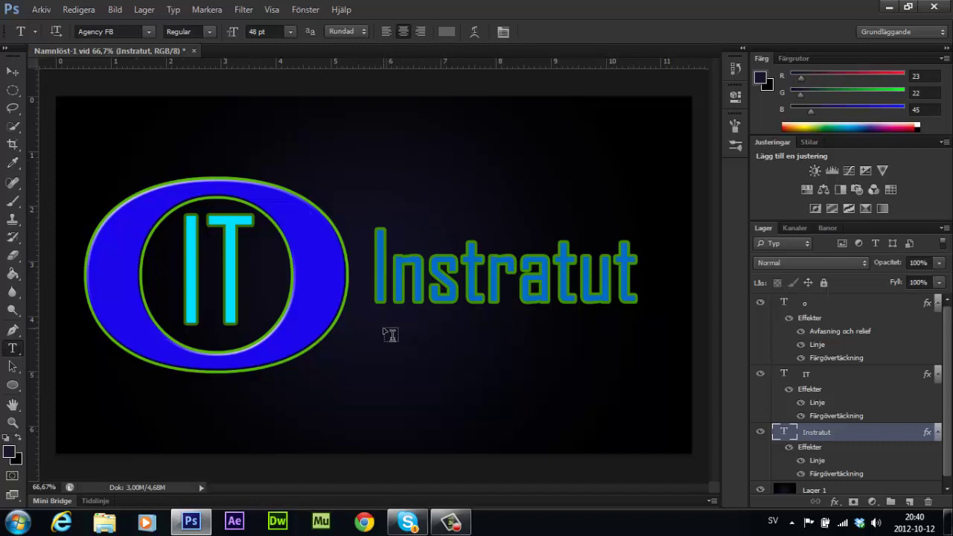
Type the tagline 'la l bla l bla' at 12 pt below Instratut.
left_click(383, 345)
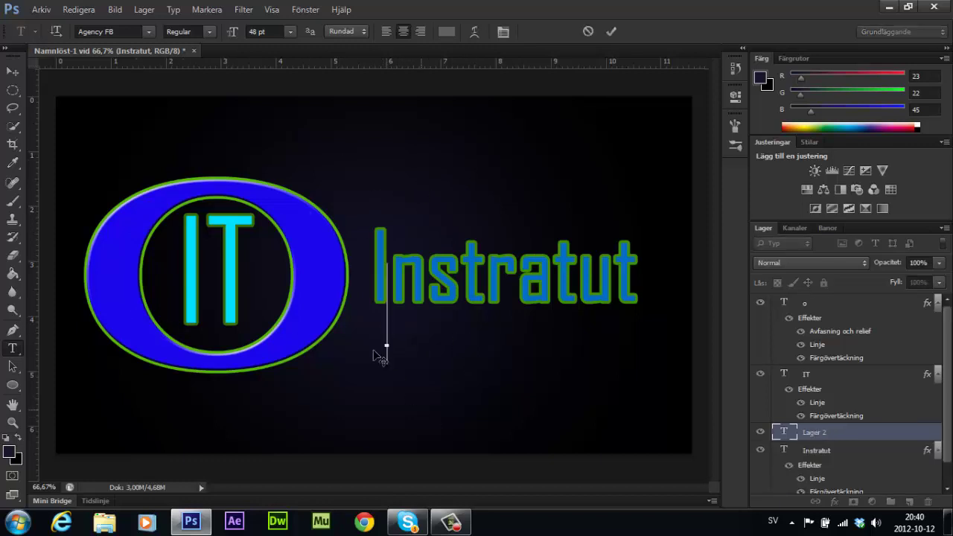
left_click(290, 31)
left_click(280, 145)
type("la")
type(" l")
type(" bla")
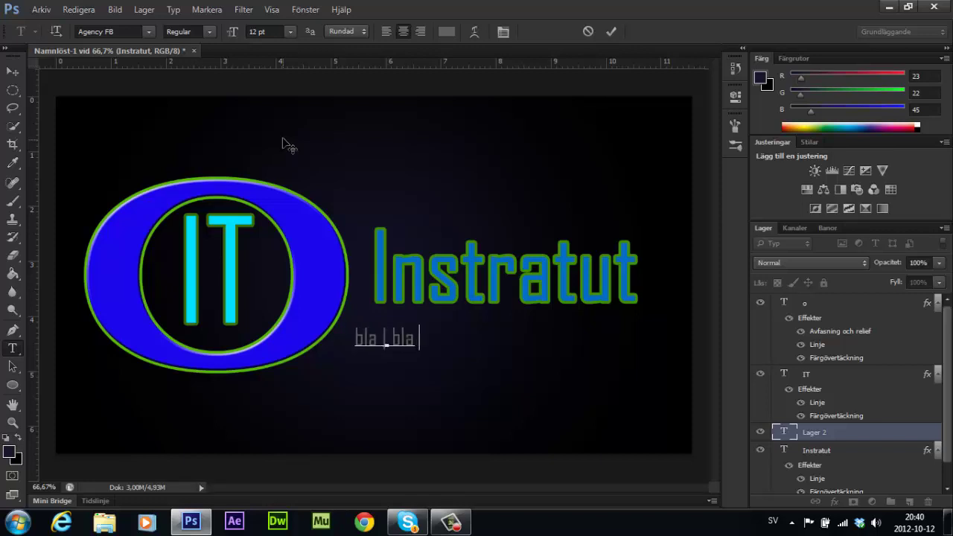
type(" l")
type(" bla")
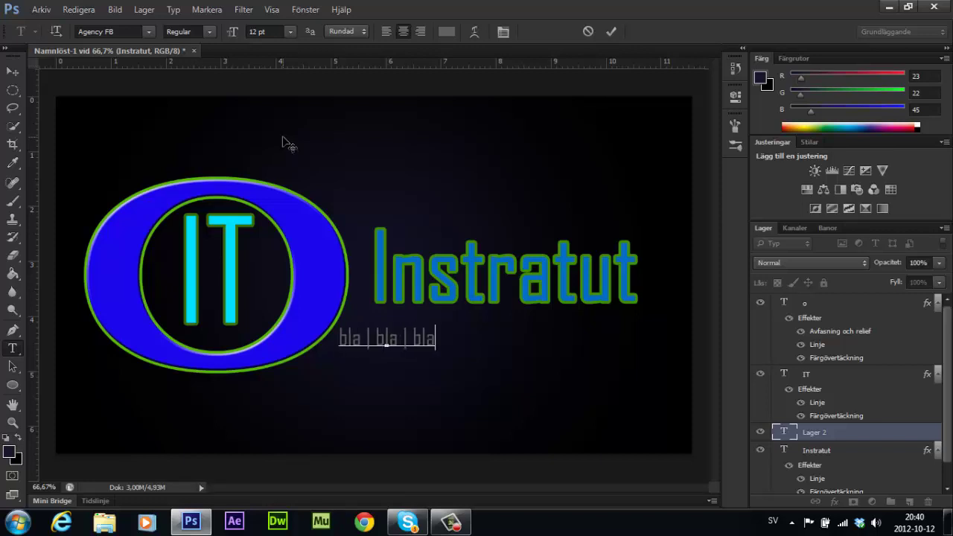
left_click_drag(450, 341, 544, 317)
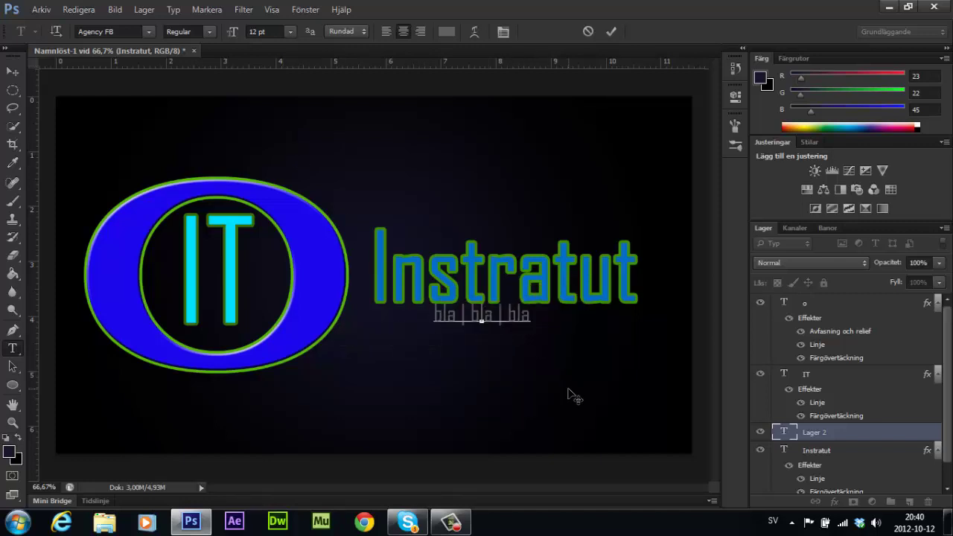
Resize the tagline to 14 pt, centre it under Instratut, and commit the text.
triple_click(521, 315)
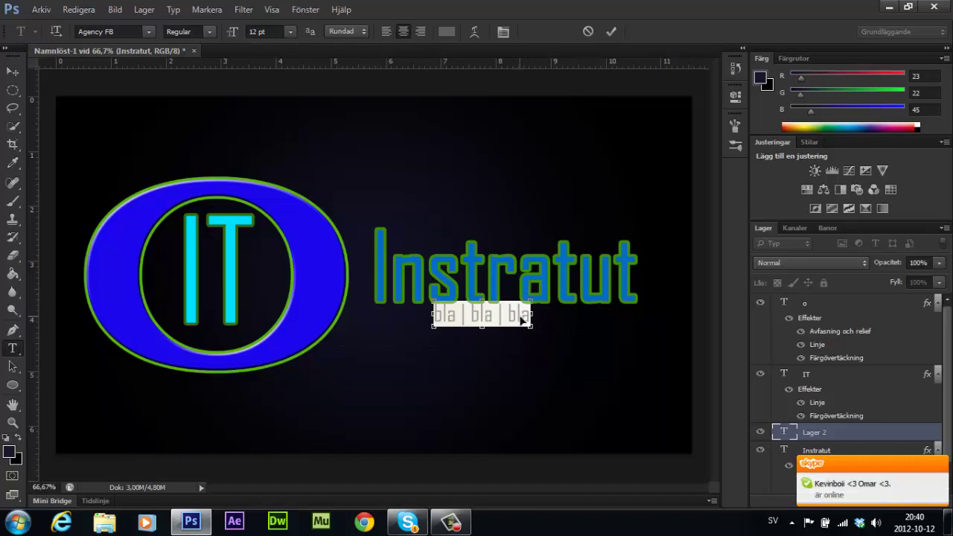
left_click_drag(521, 317, 524, 316)
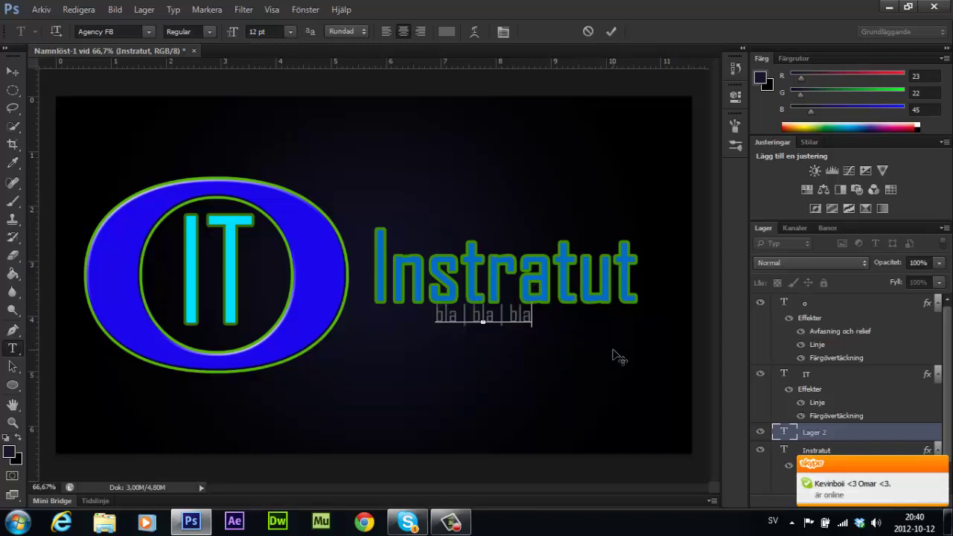
left_click(290, 31)
left_click(280, 162)
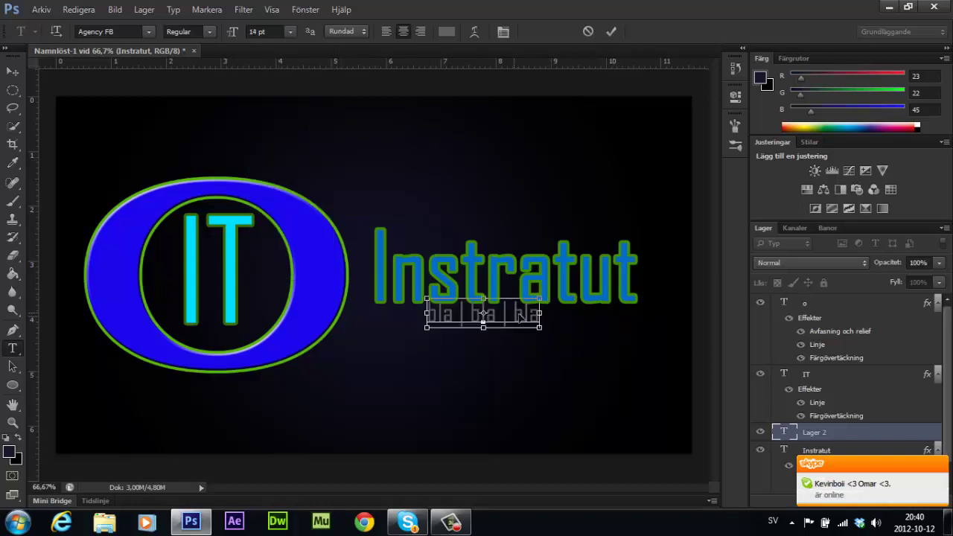
left_click_drag(521, 317, 526, 319)
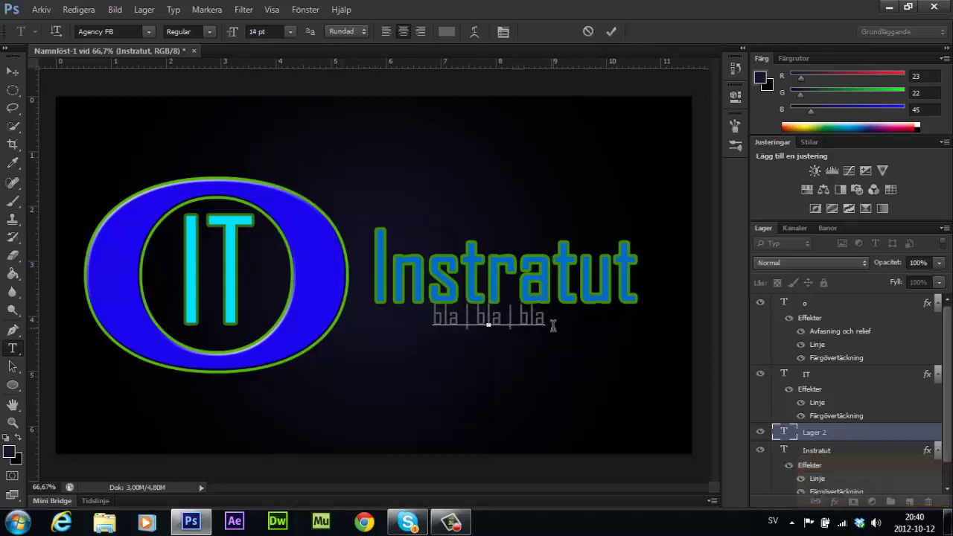
key("ctrl")
left_click_drag(536, 325, 522, 318)
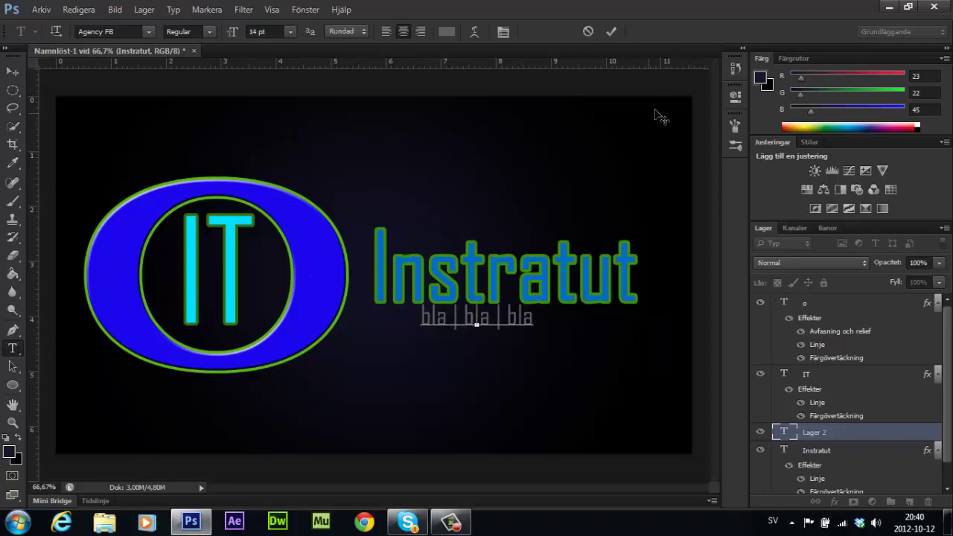
left_click(611, 32)
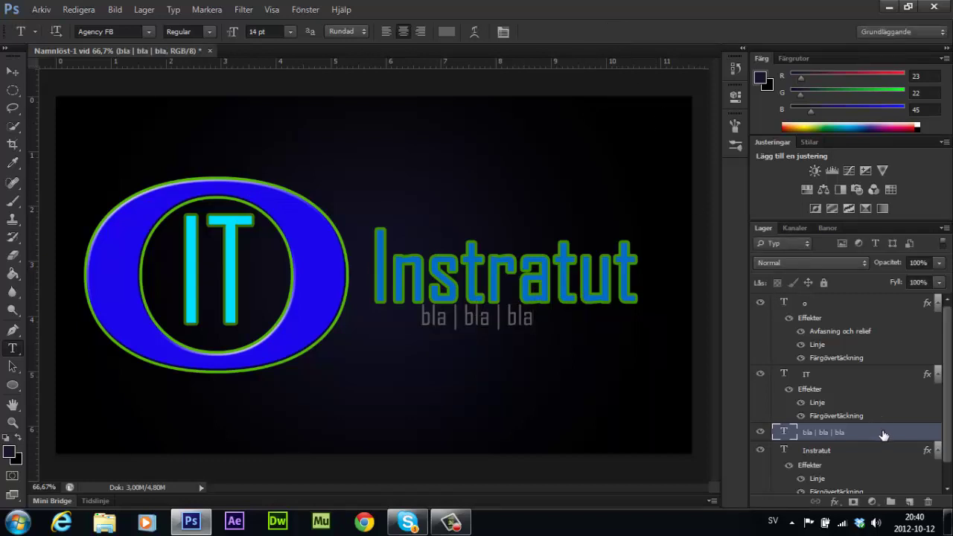
double_click(883, 435)
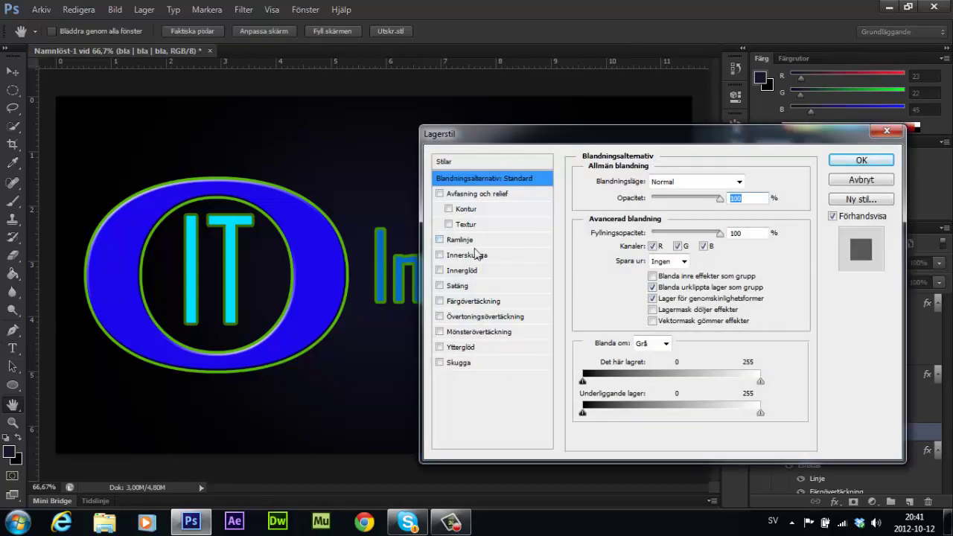
Add Satin and an Outer Glow using the blue-yellow gradient to the tagline.
left_click(469, 286)
mouse_move(556, 141)
left_mouse_down()
mouse_move(744, 133)
mouse_move(677, 132)
left_mouse_up()
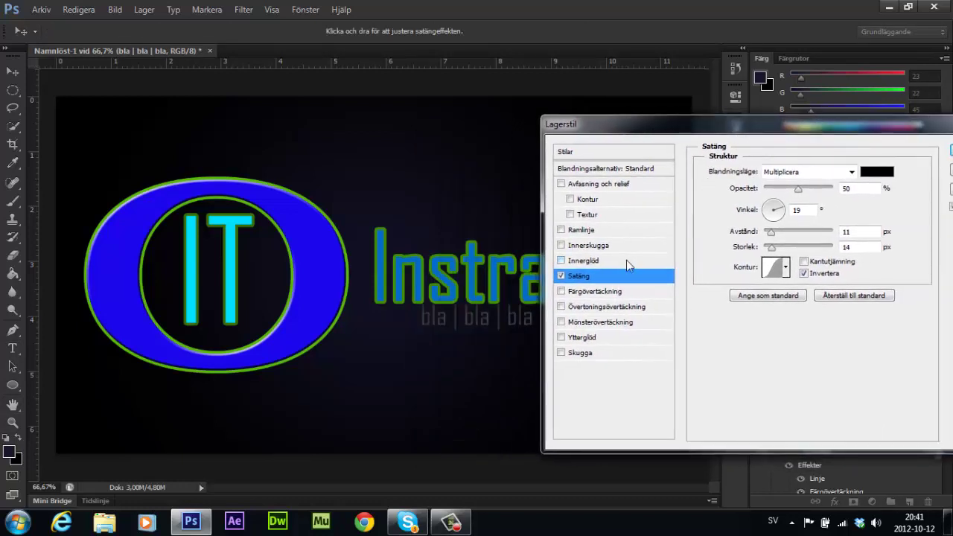
left_click(585, 338)
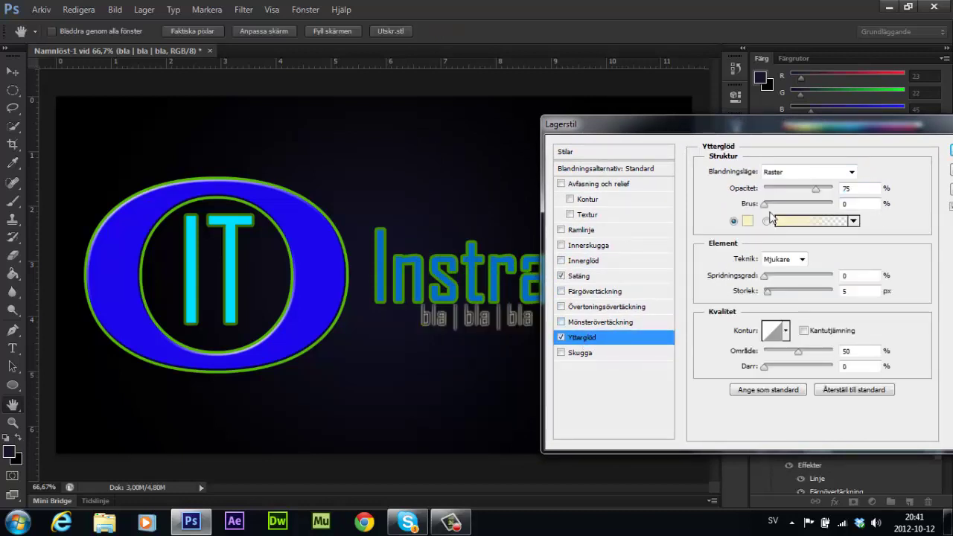
left_click(854, 221)
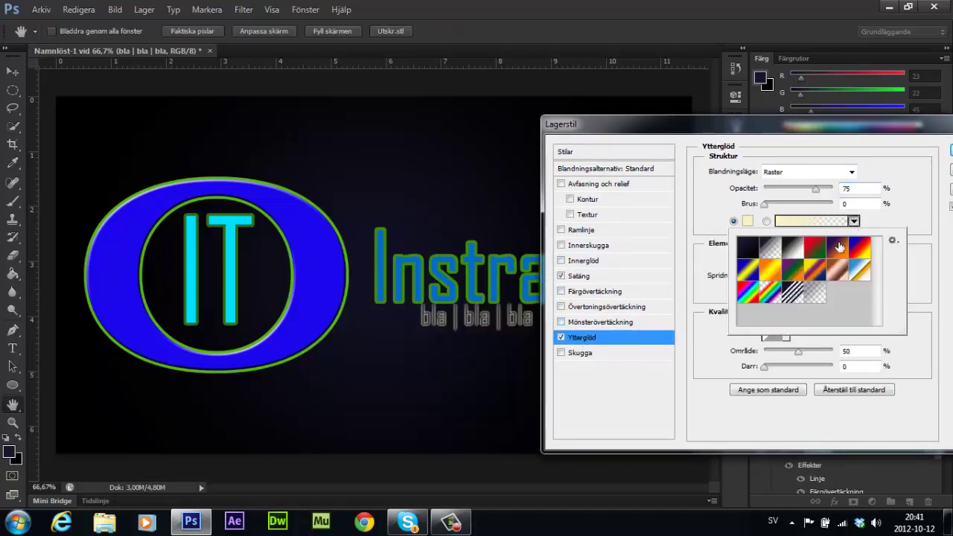
left_click(758, 252)
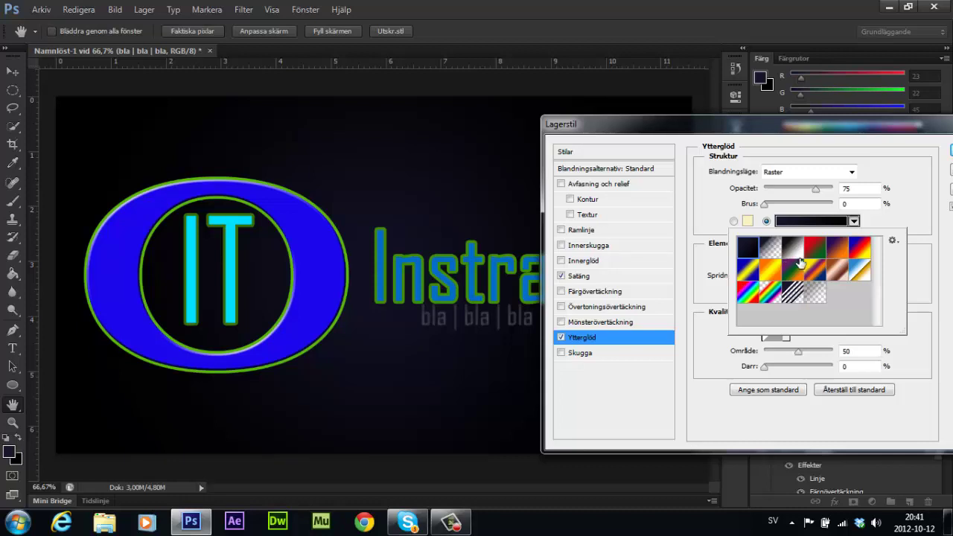
left_click(791, 294)
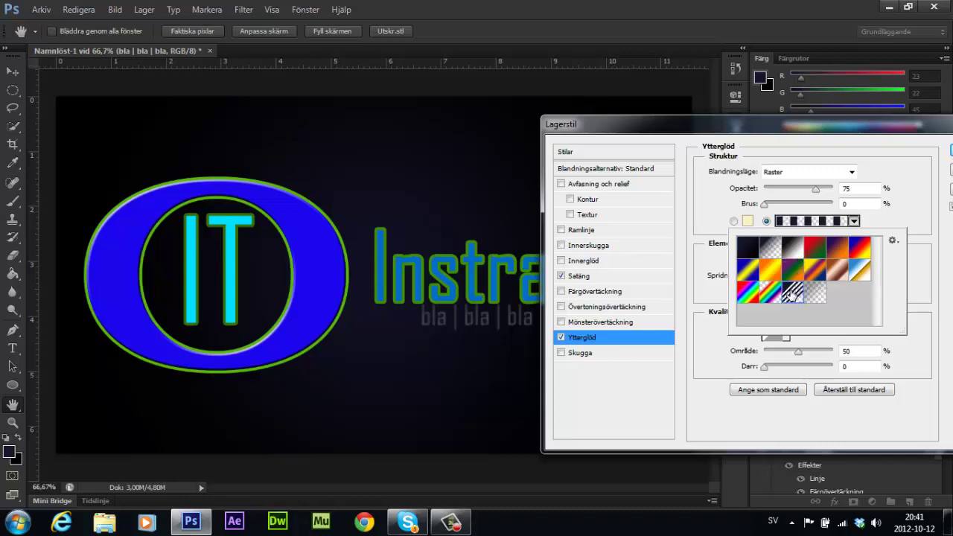
left_click(749, 272)
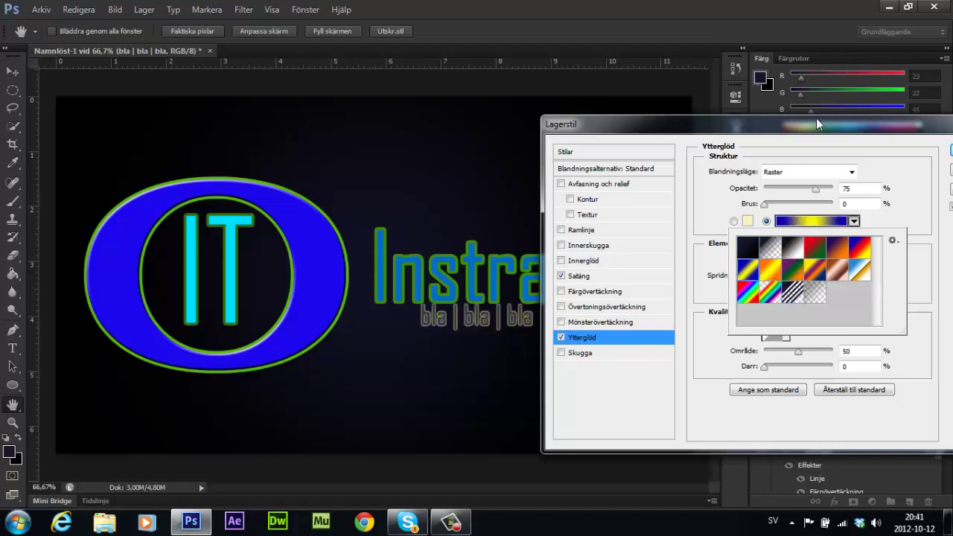
Add a Pattern Overlay with the rainbow pattern to the tagline.
left_click(595, 324)
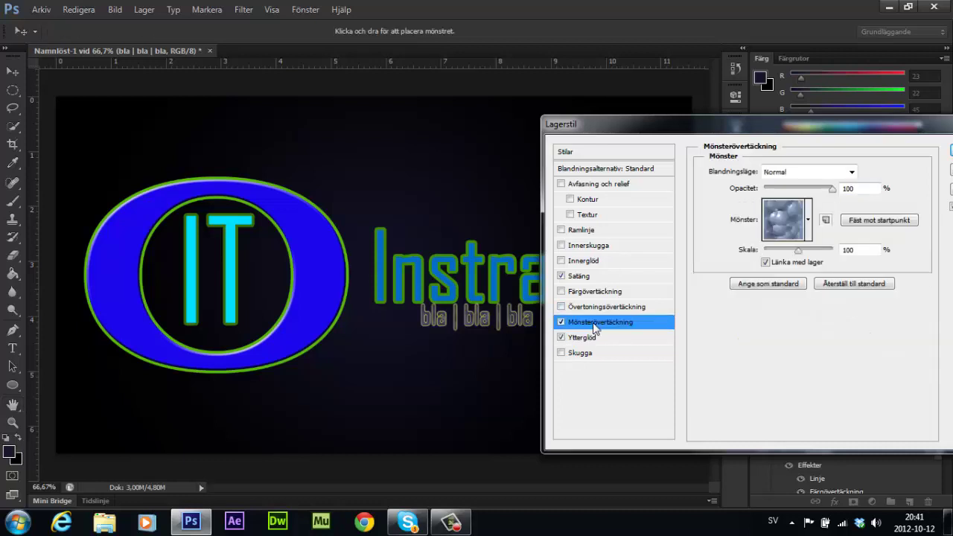
left_click(808, 220)
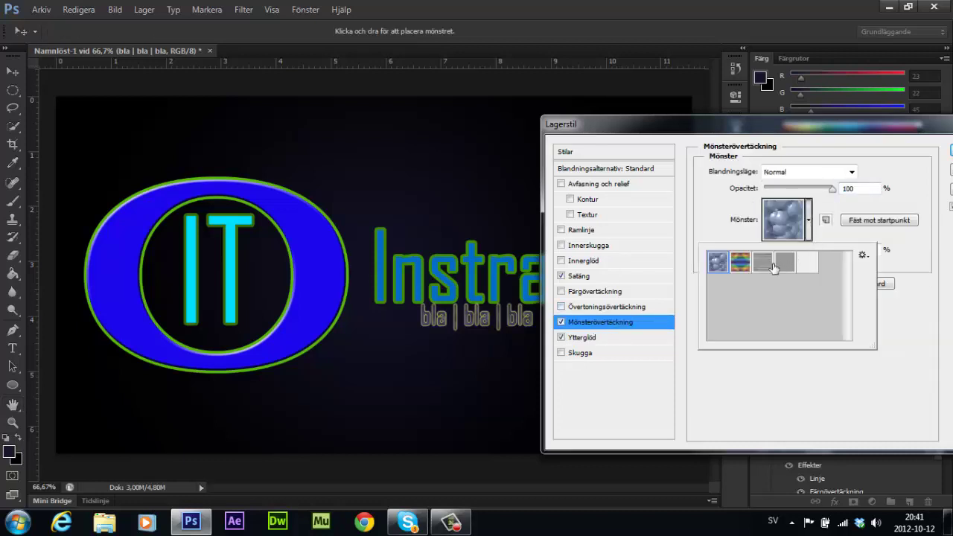
left_click(740, 261)
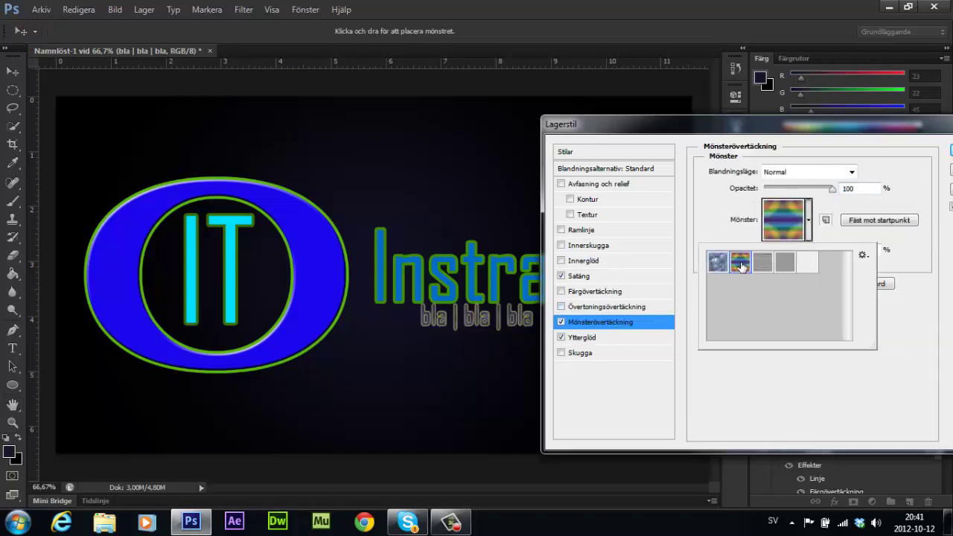
left_click(619, 381)
Try and discard a red colour overlay, stroke and inner glow, then apply the styles.
left_click(603, 291)
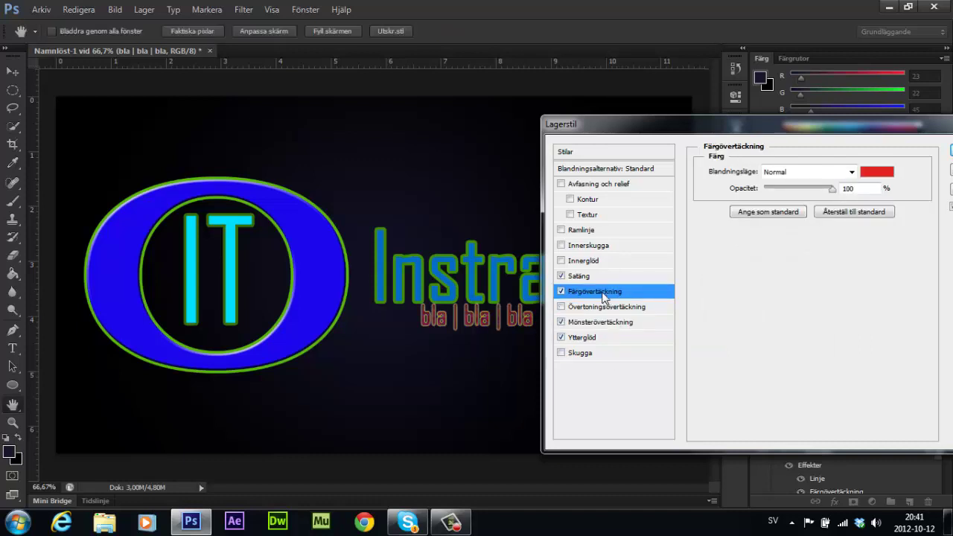
left_click(561, 292)
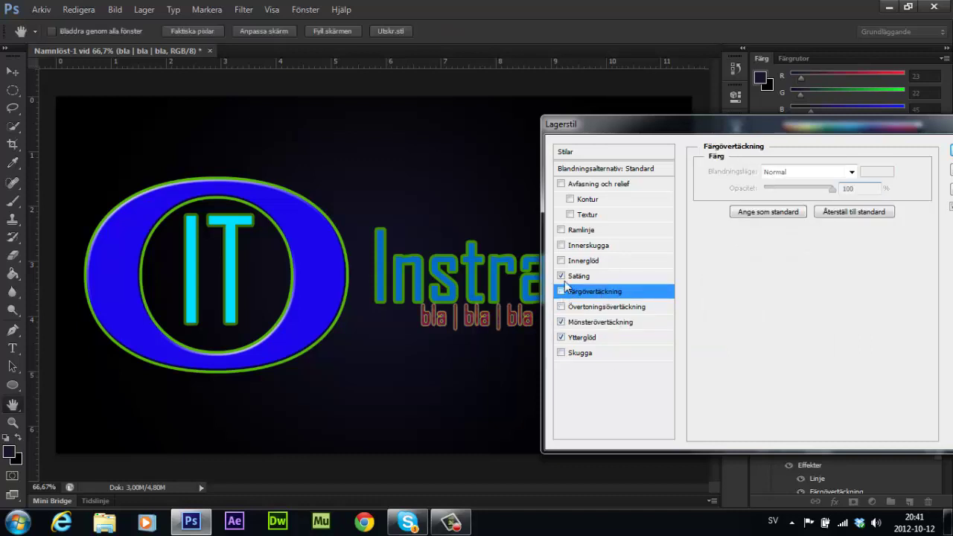
left_click(561, 230)
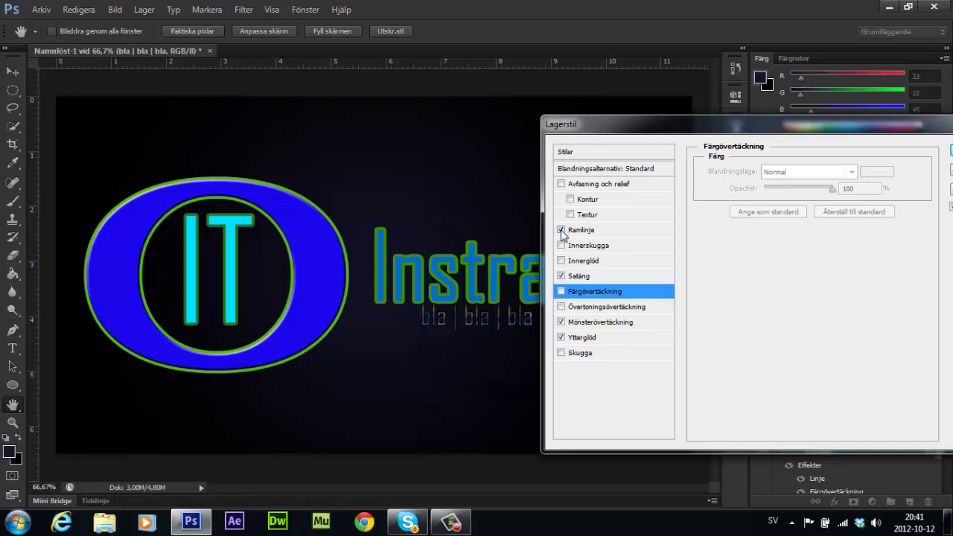
left_click(581, 277)
left_click(592, 267)
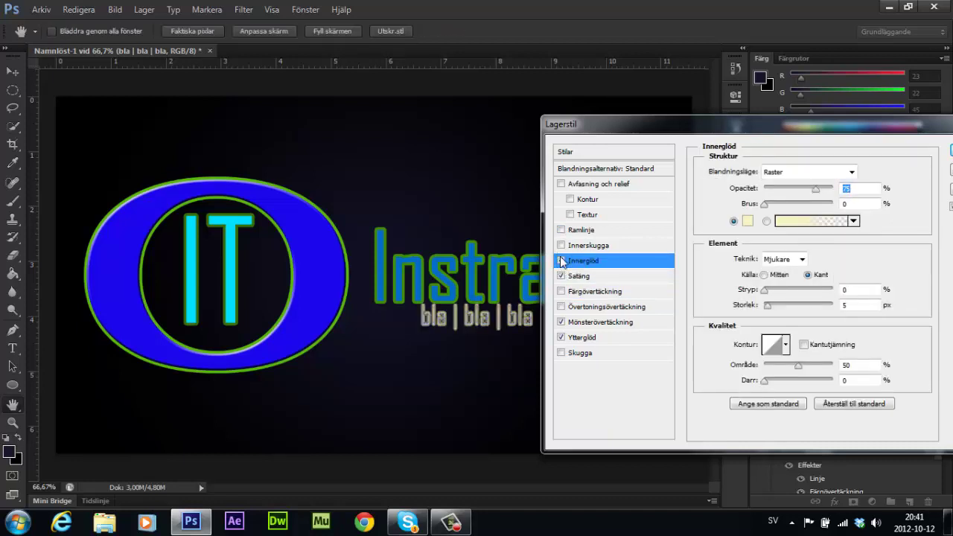
left_click(561, 261)
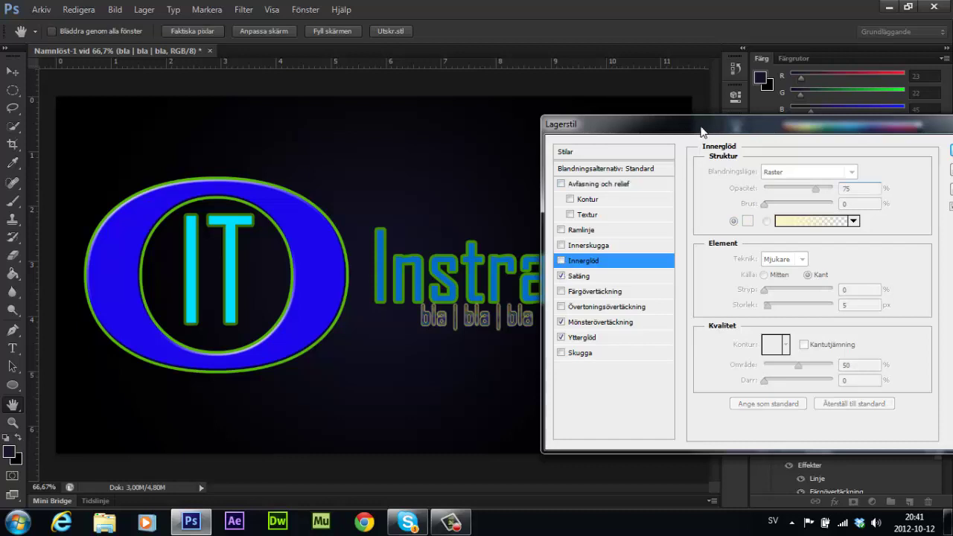
left_click_drag(701, 132, 480, 123)
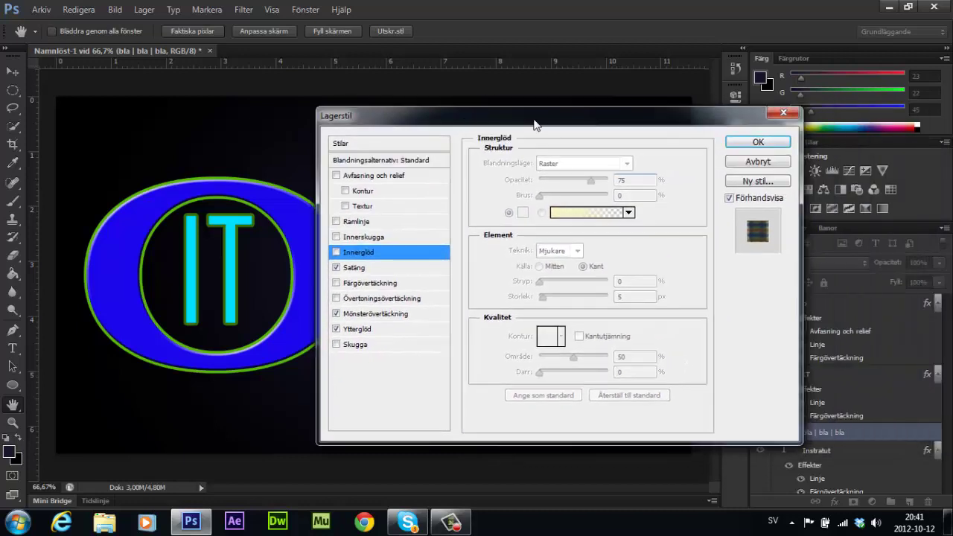
left_click(759, 143)
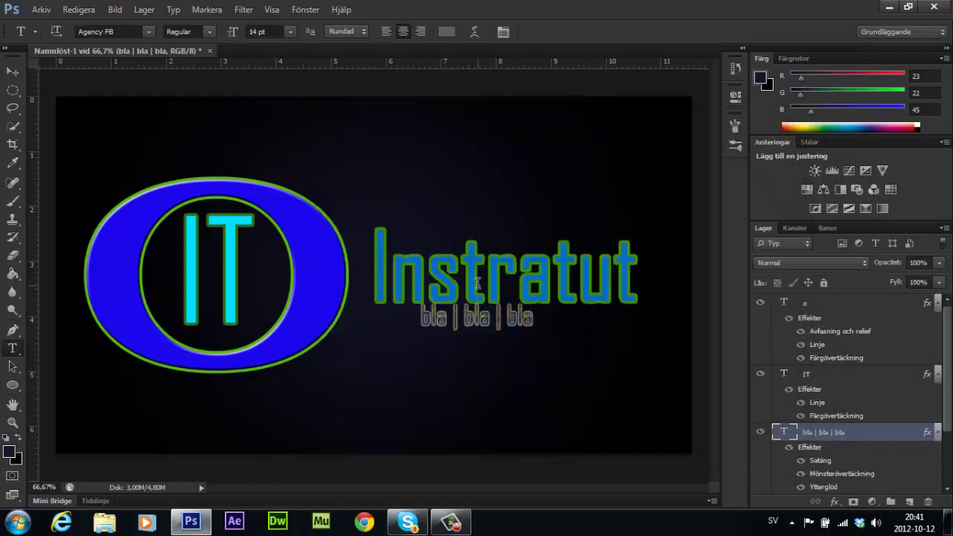